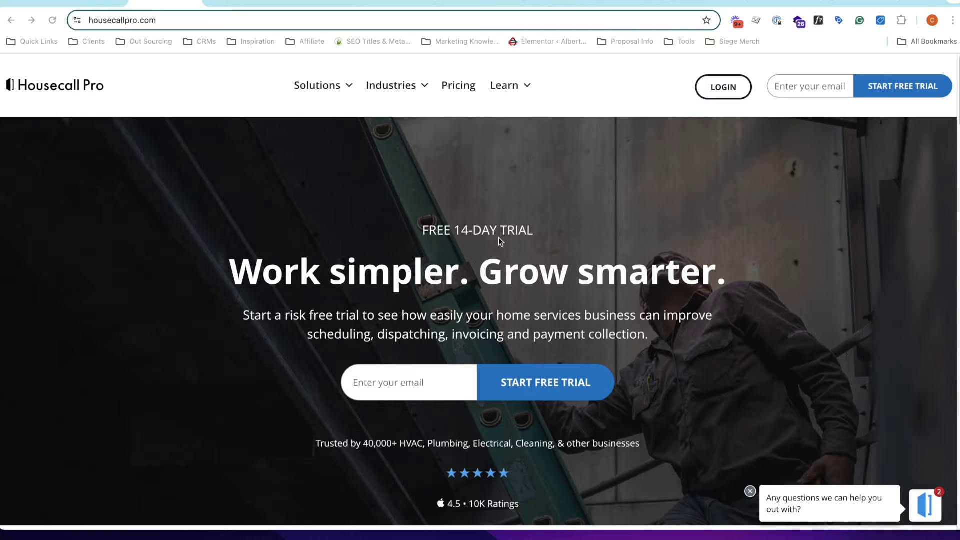
- Open the Industries menu, then switch to the client estimate page showing the $2,000 gutter installation
left_click(407, 94)
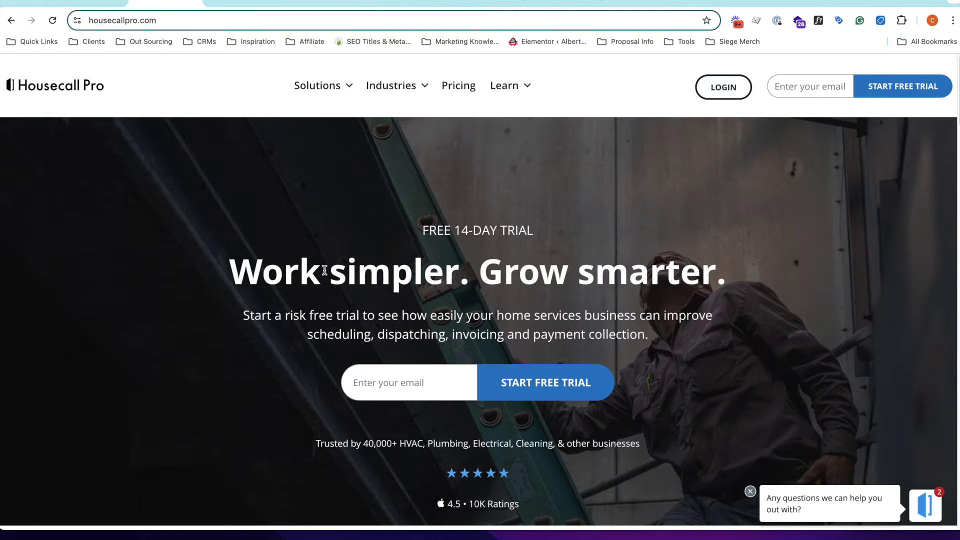
left_click(231, 4)
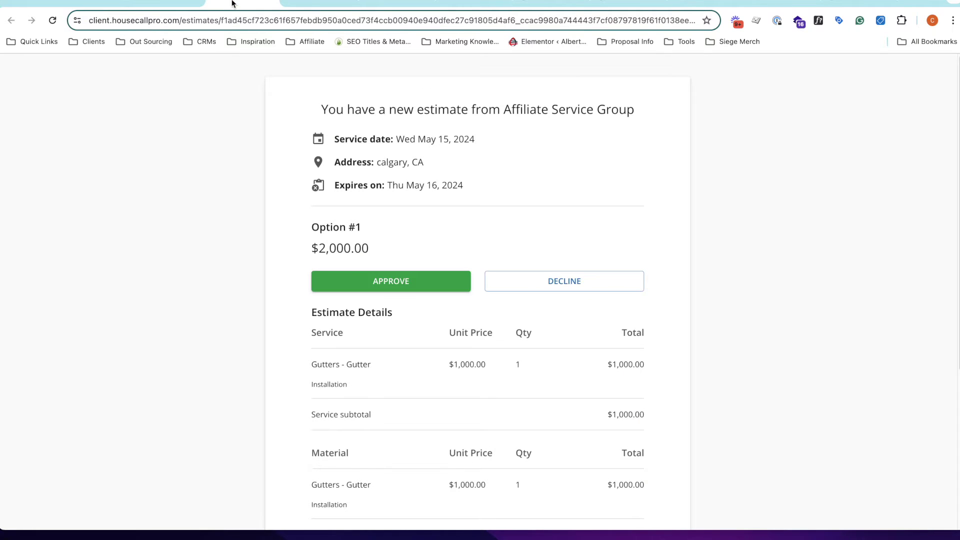
- Return to the Home dashboard and scroll down to the Employee Status section
left_click(315, 3)
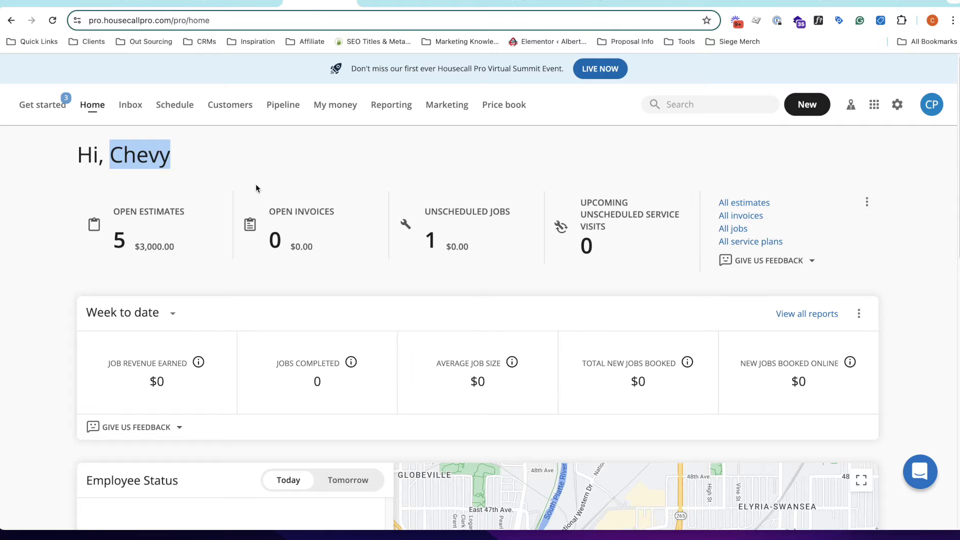
left_click(198, 173)
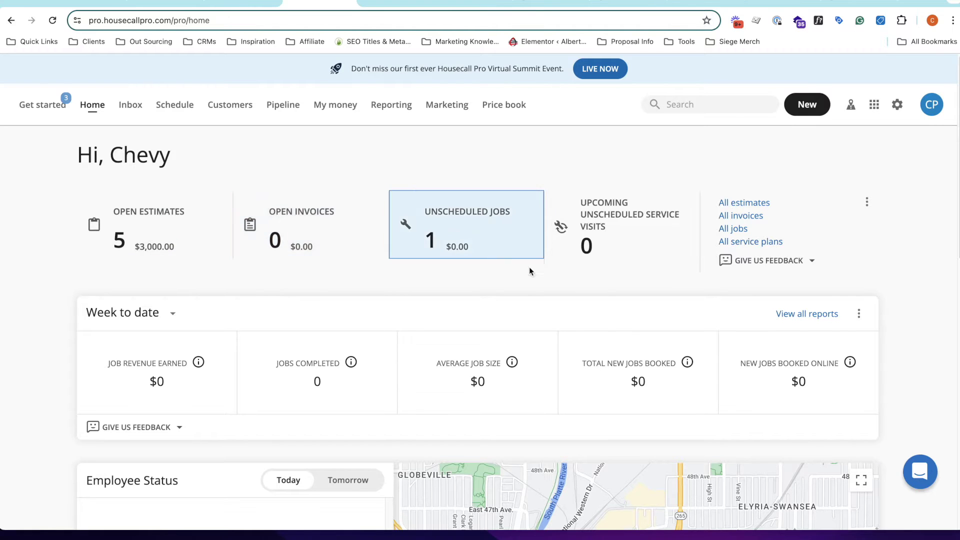
scroll(564, 300, "down", 1)
scroll(197, 289, "down", 1)
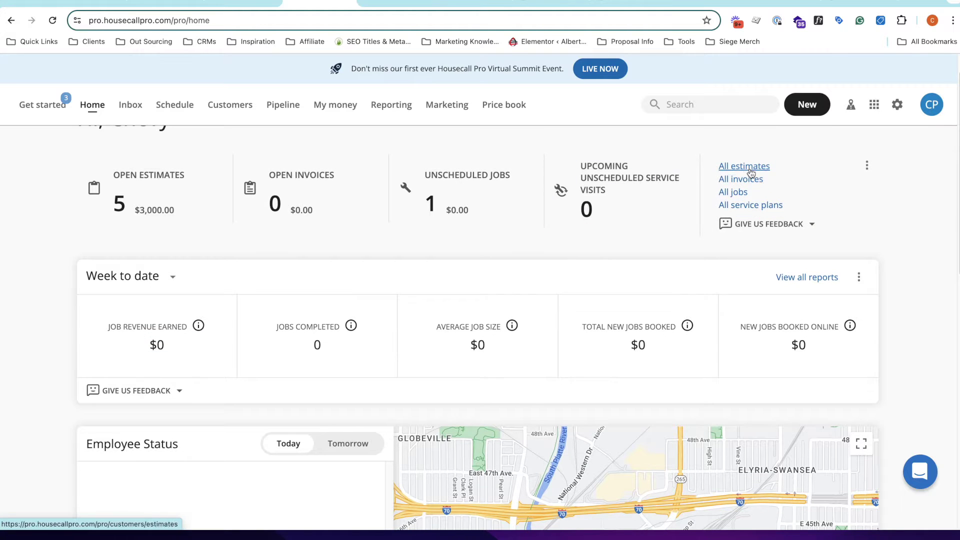
scroll(272, 317, "down", 2)
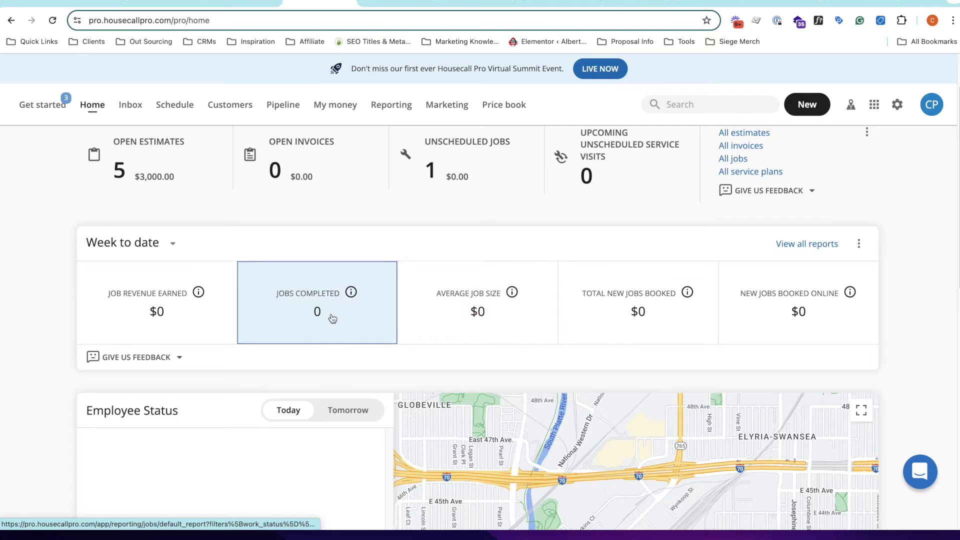
scroll(325, 317, "down", 4)
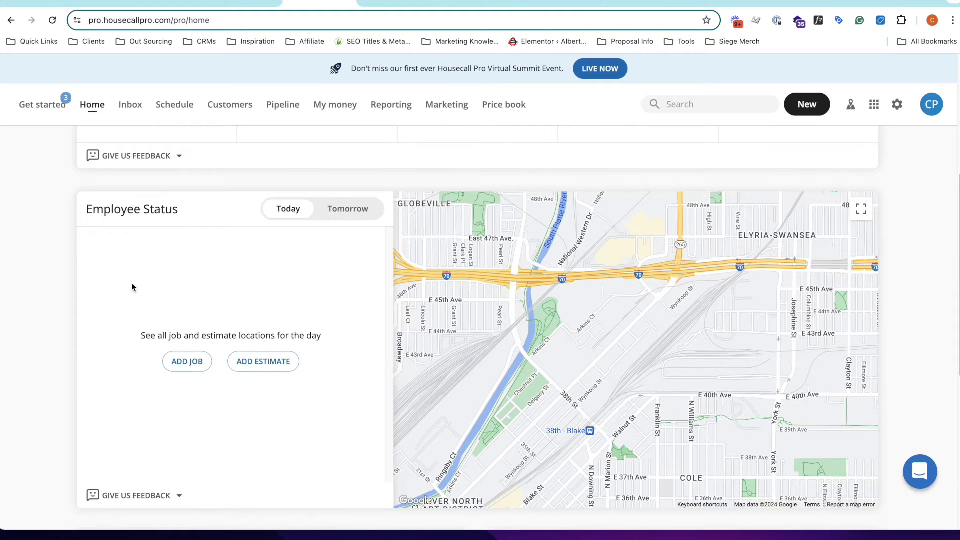
- Show tomorrow's employee schedule and inspect the estimate pinned on the map
left_click(359, 215)
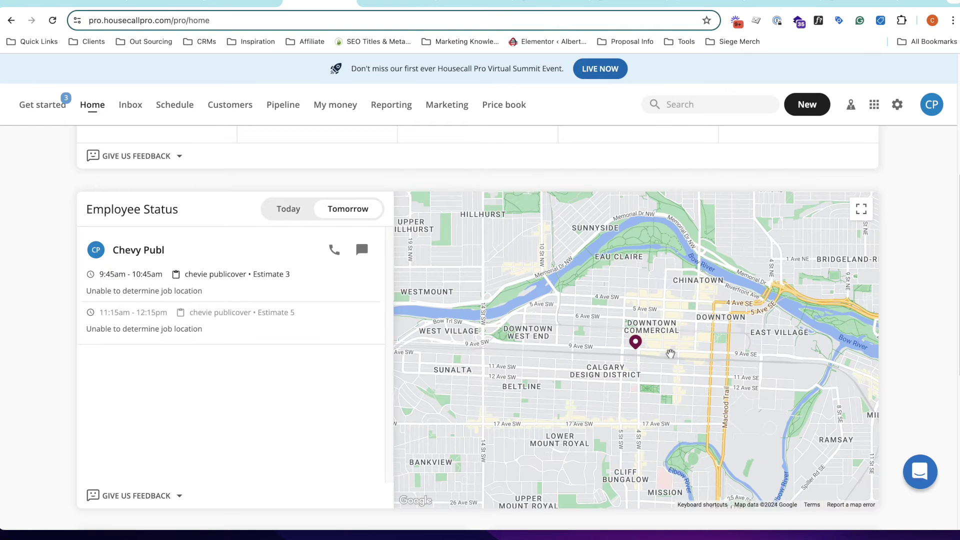
left_click(636, 344)
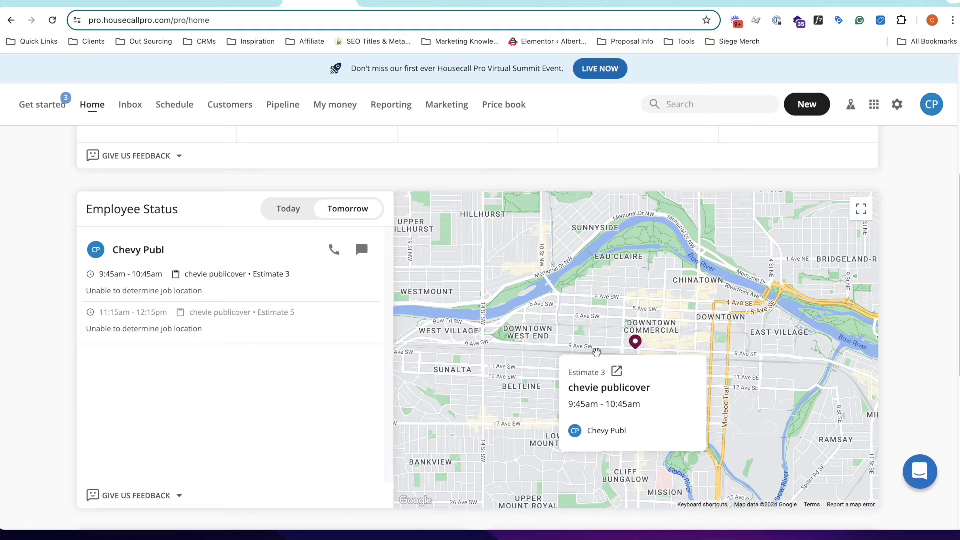
scroll(906, 322, "down", 7)
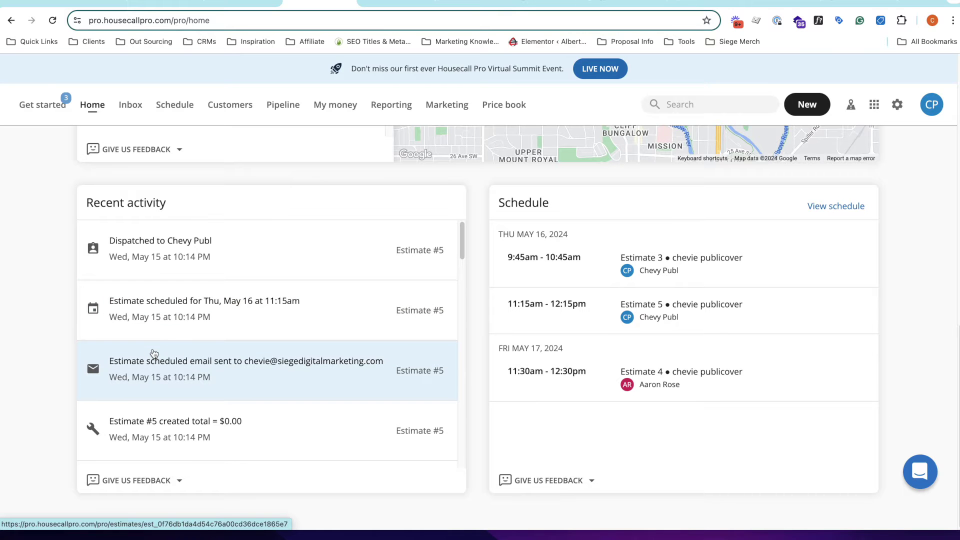
scroll(198, 280, "up", 6)
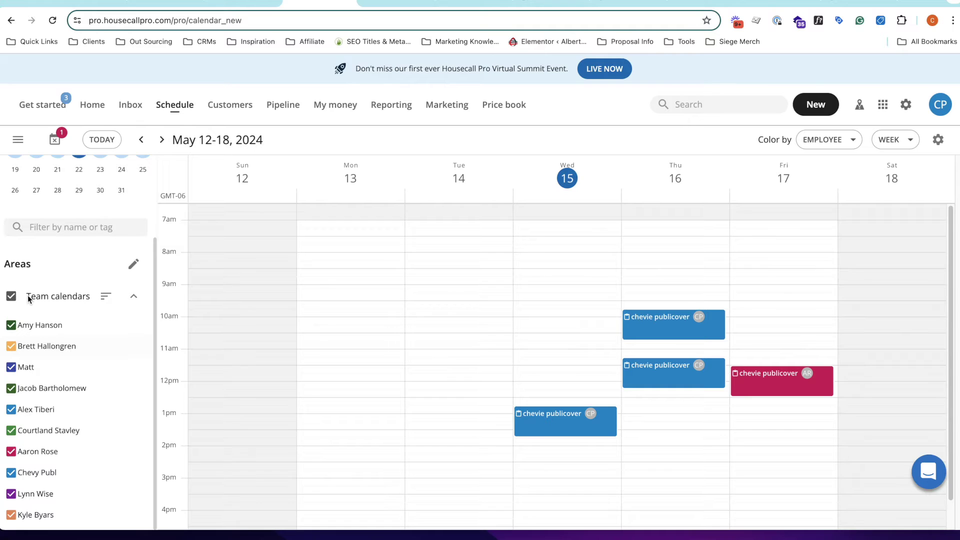
mouse_move(700, 367)
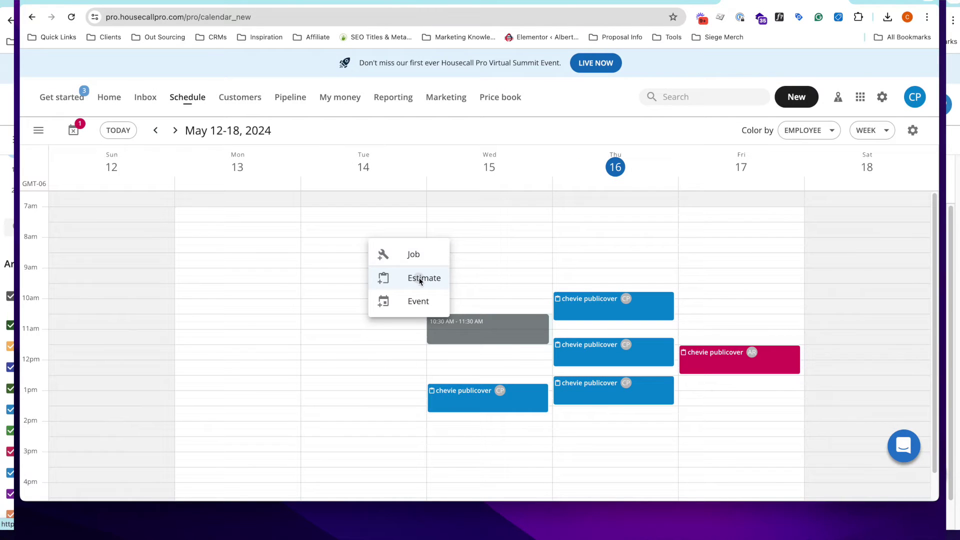
left_click(417, 278)
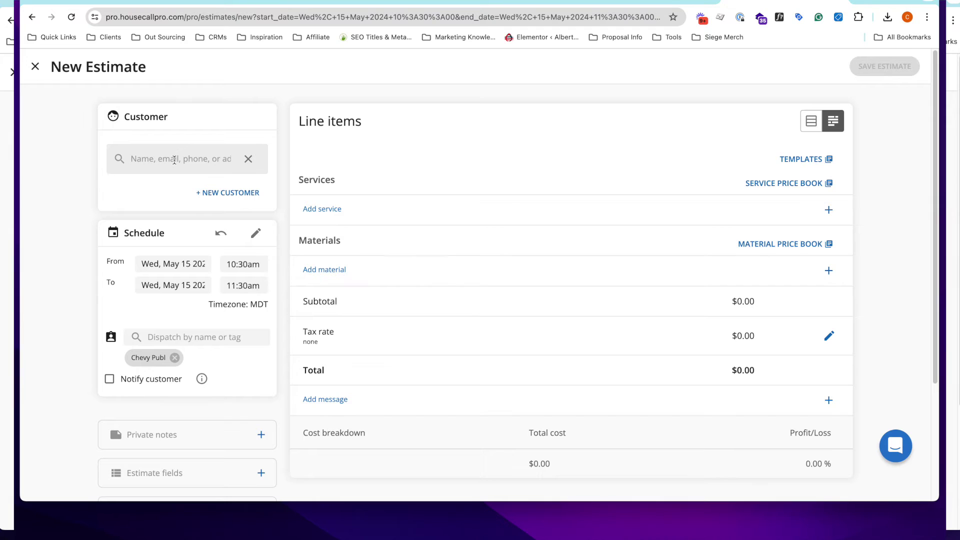
- Search for the customer by name, then start adding a new customer instead
type("chevie")
left_click(86, 182)
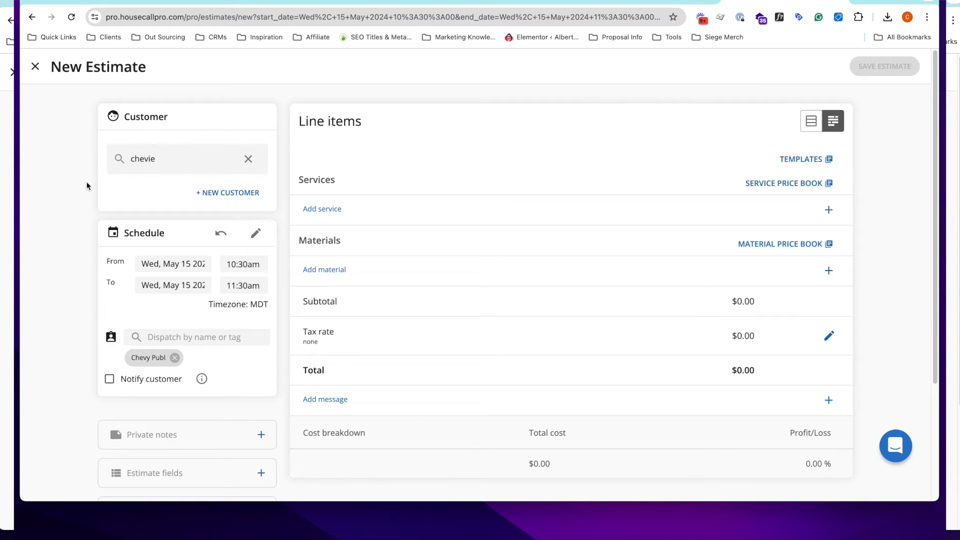
left_click(245, 193)
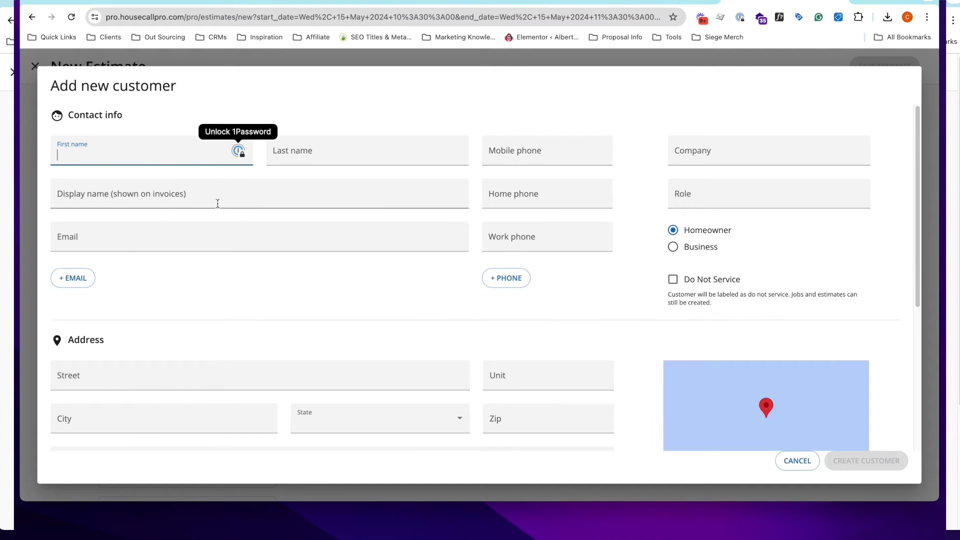
- Scroll through the Add new customer form's contact-info and address fields
scroll(238, 218, "down", 3)
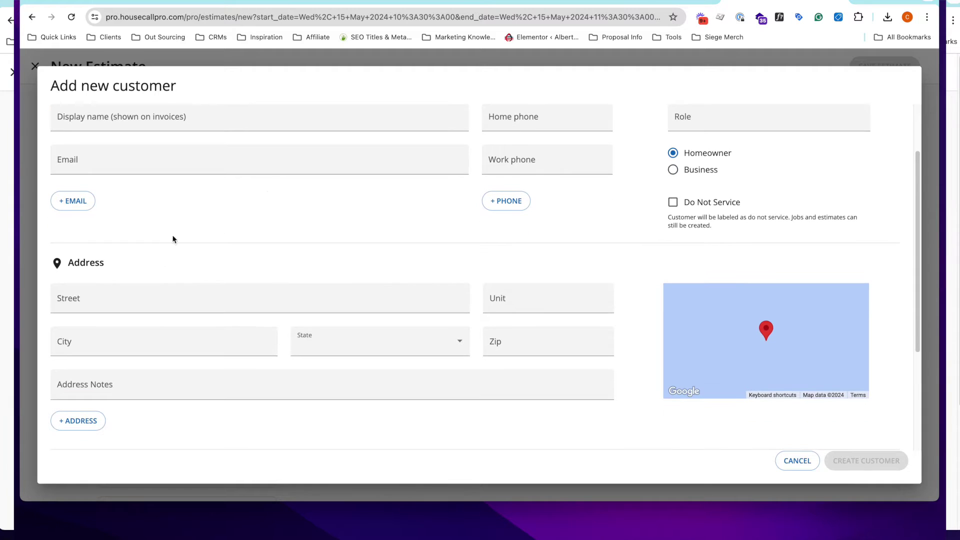
scroll(229, 203, "up", 1)
scroll(232, 255, "down", 1)
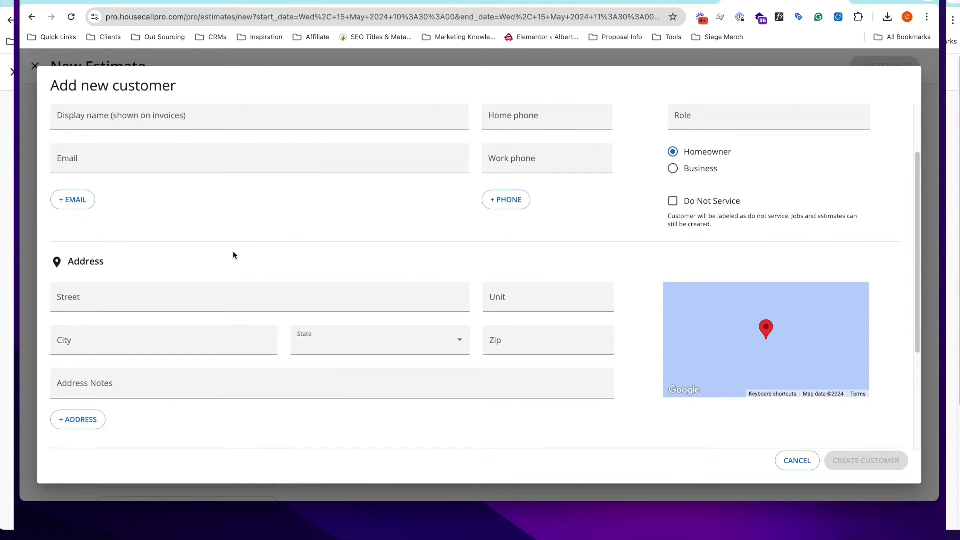
scroll(235, 256, "down", 1)
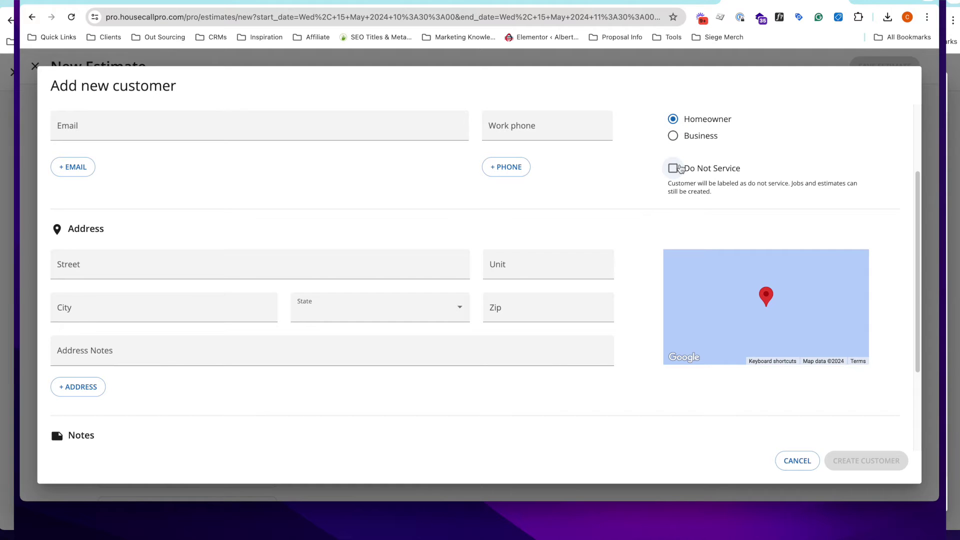
scroll(446, 229, "down", 1)
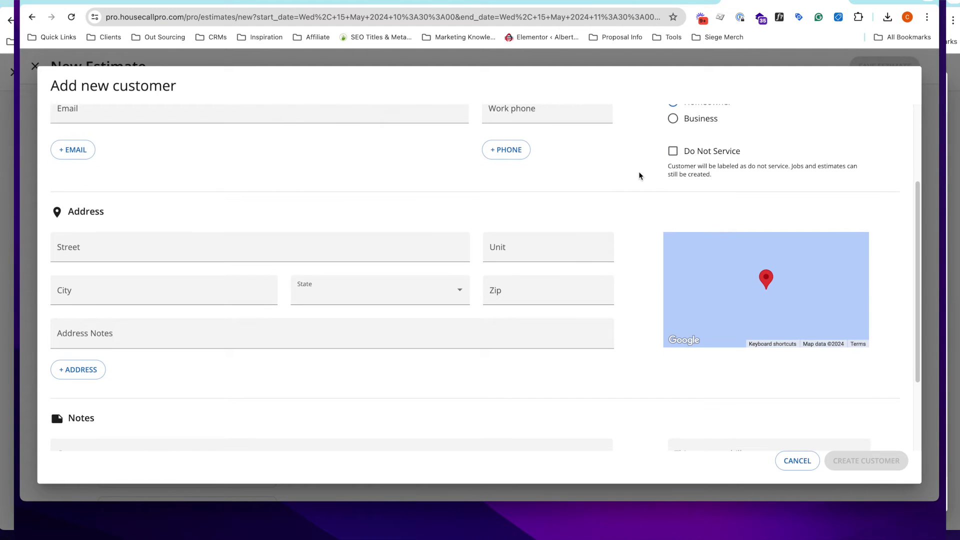
scroll(444, 230, "down", 1)
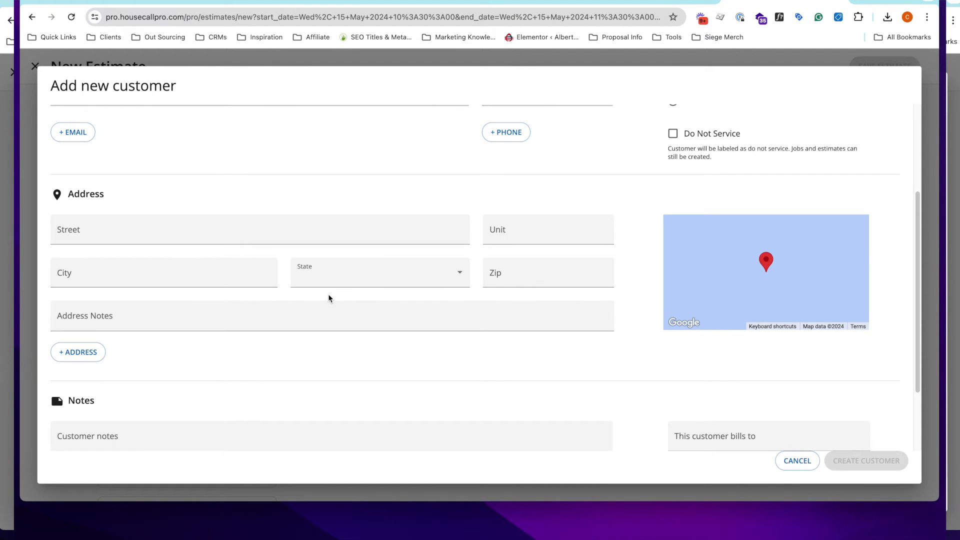
scroll(328, 299, "down", 1)
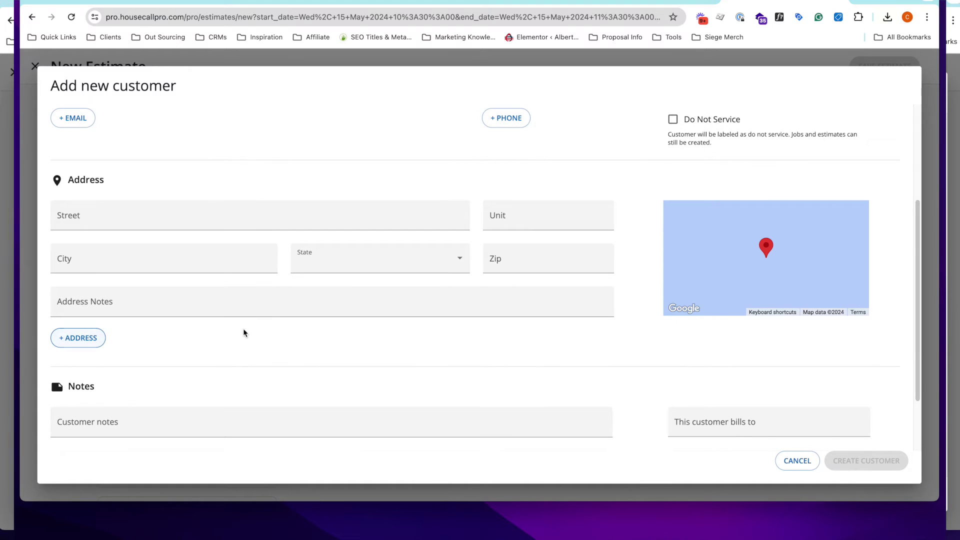
scroll(243, 329, "down", 3)
- Check the Customer notes, Customer tags and Lead source fields, then cancel the form
left_click(118, 342)
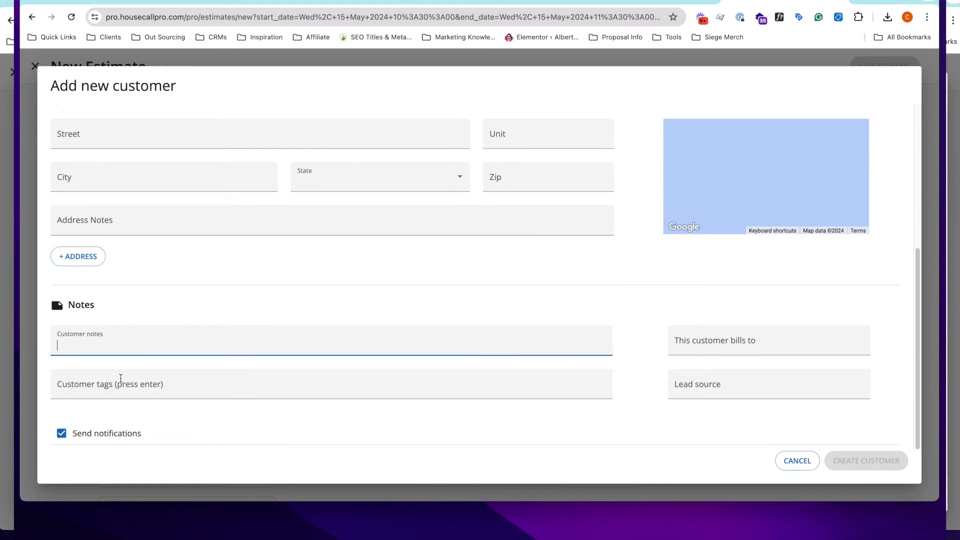
left_click(120, 382)
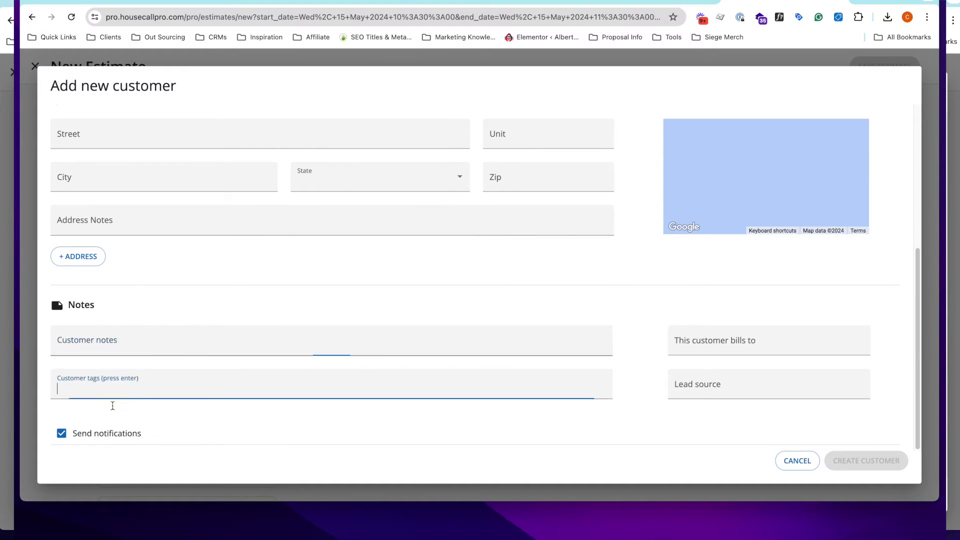
left_click(692, 384)
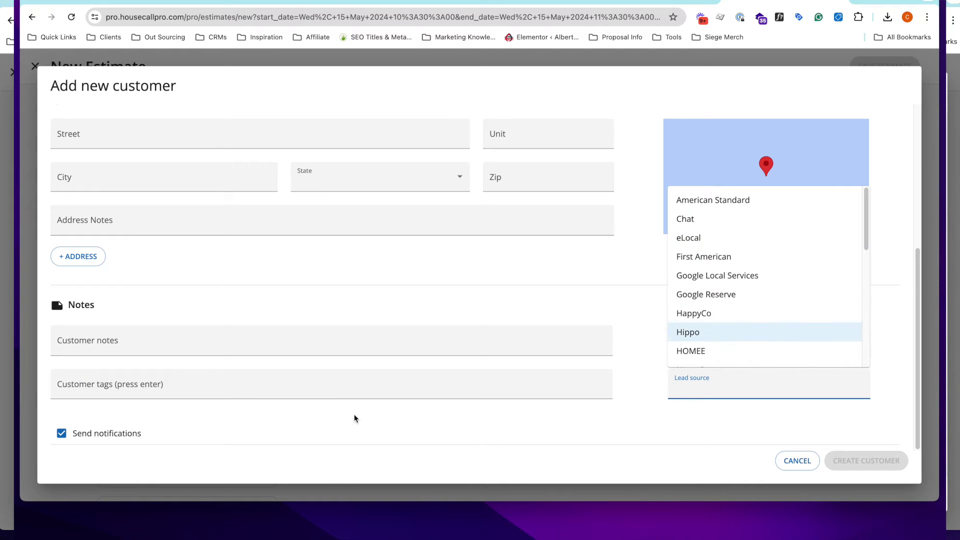
left_click(250, 430)
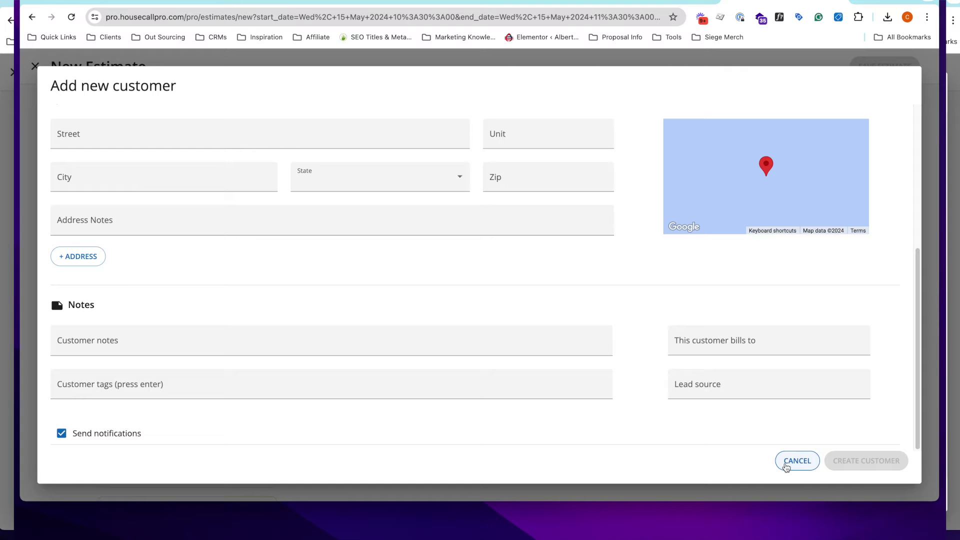
left_click(785, 466)
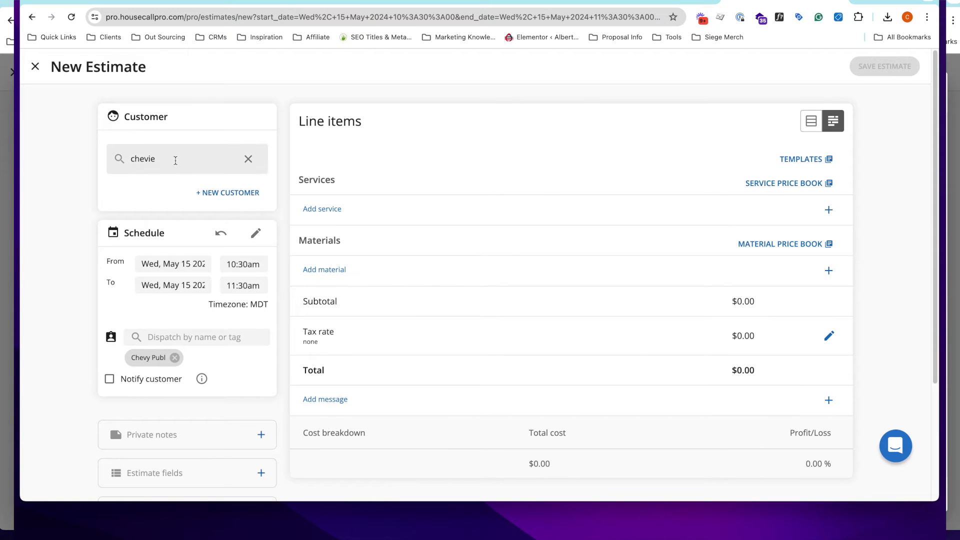
left_click(173, 163)
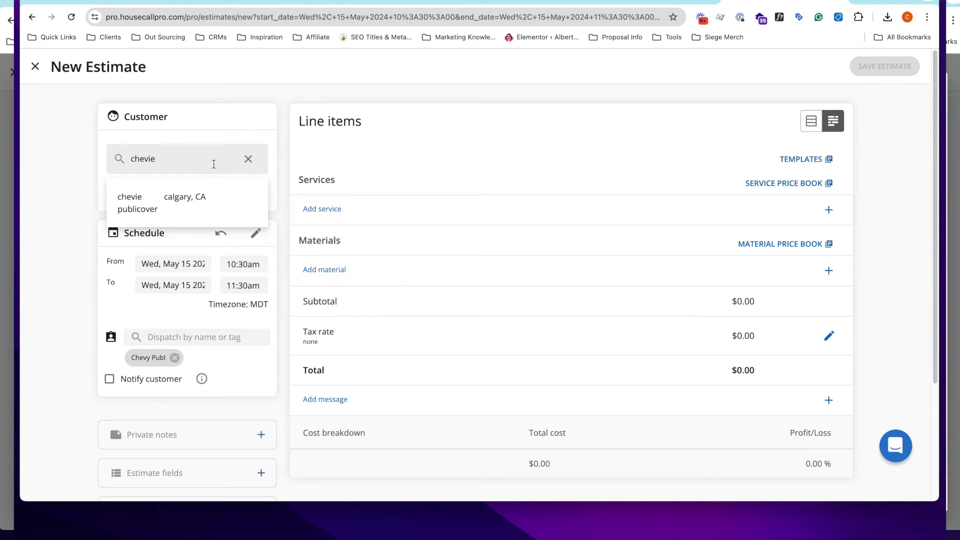
left_click(172, 196)
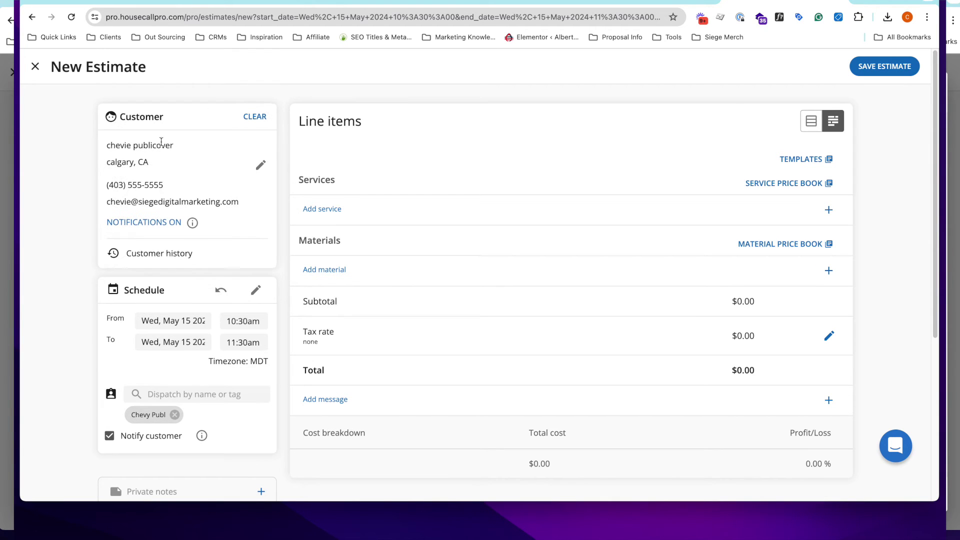
scroll(426, 238, "down", 1)
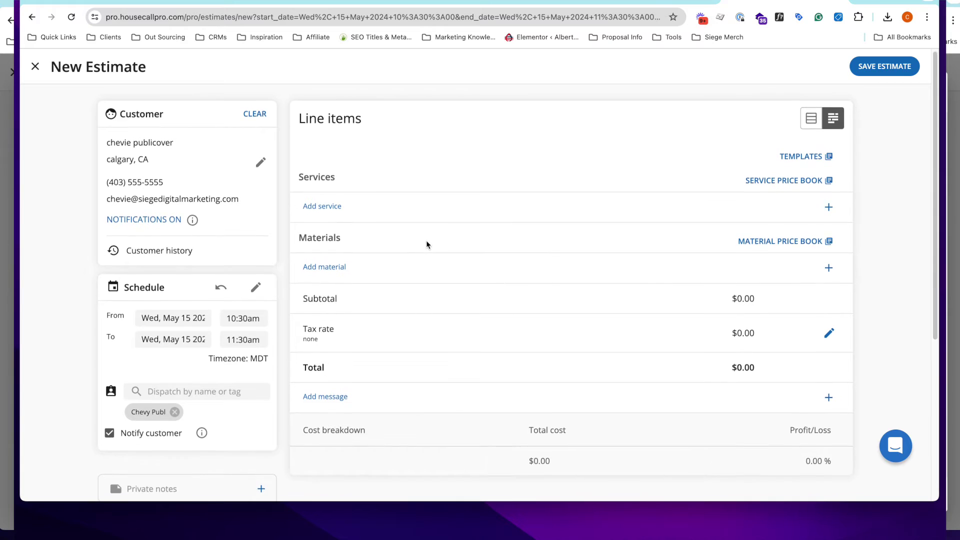
scroll(208, 329, "down", 1)
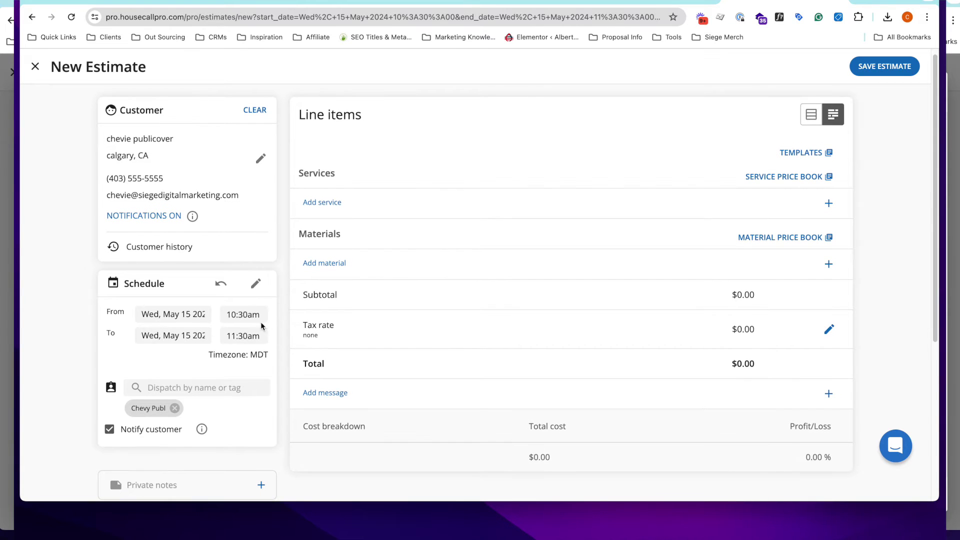
scroll(490, 286, "up", 1)
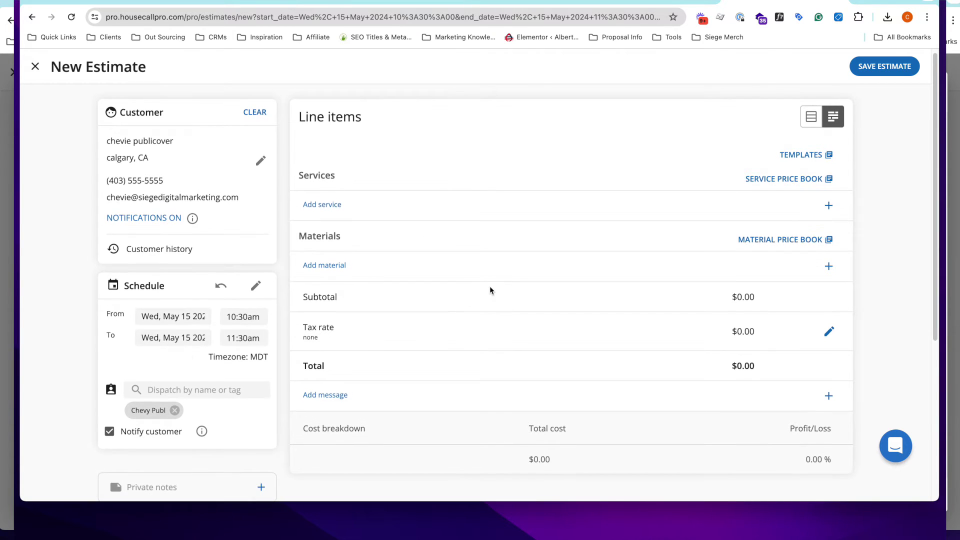
scroll(453, 324, "down", 1)
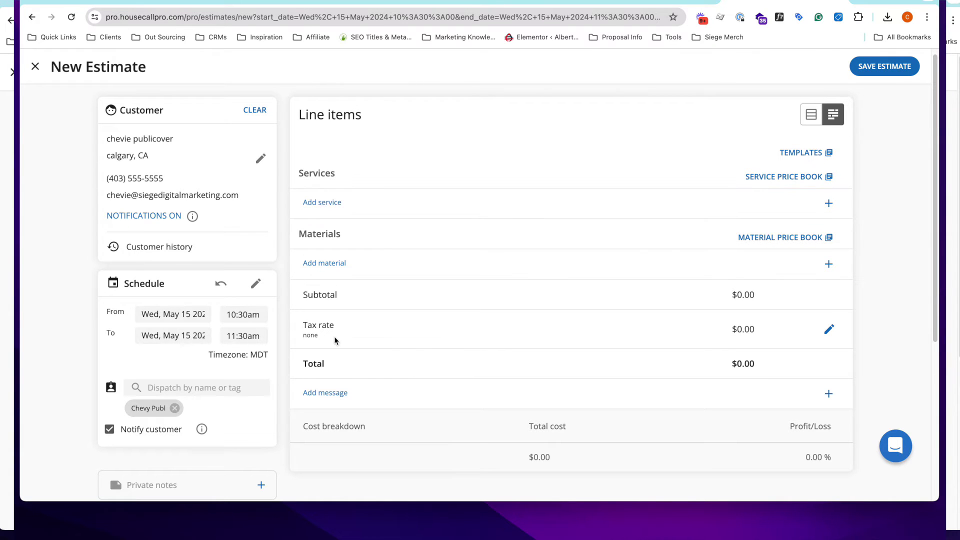
left_click_drag(332, 324, 305, 334)
left_click(308, 334)
scroll(357, 333, "down", 1)
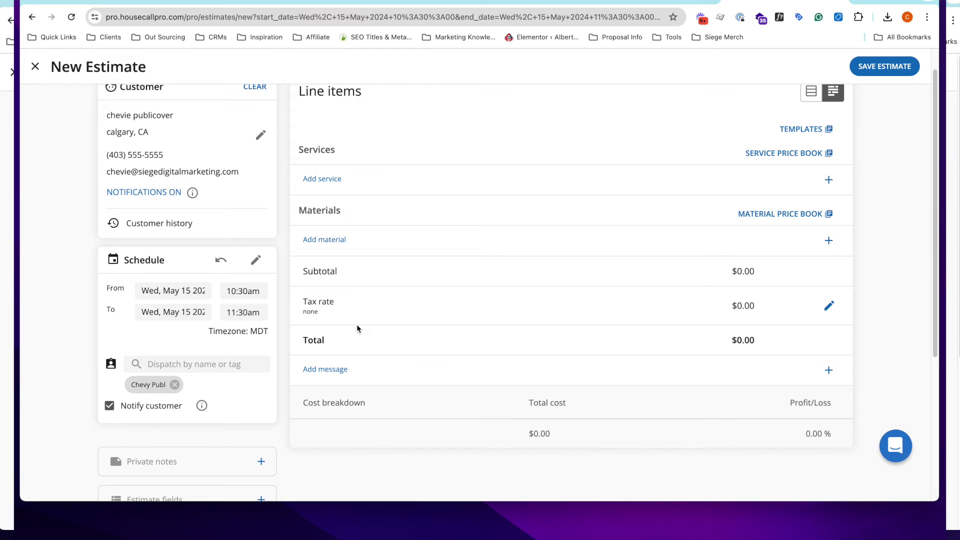
scroll(357, 329, "down", 2)
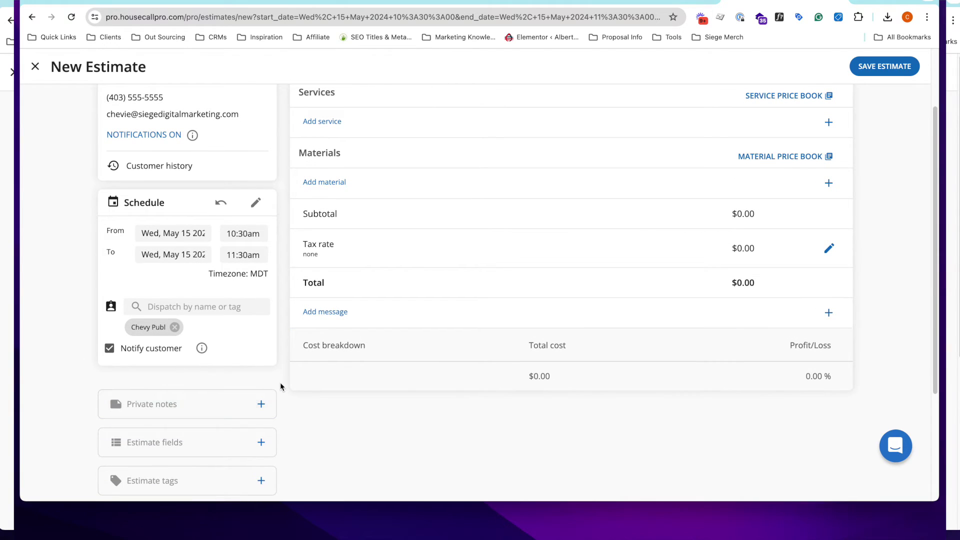
scroll(280, 382, "up", 3)
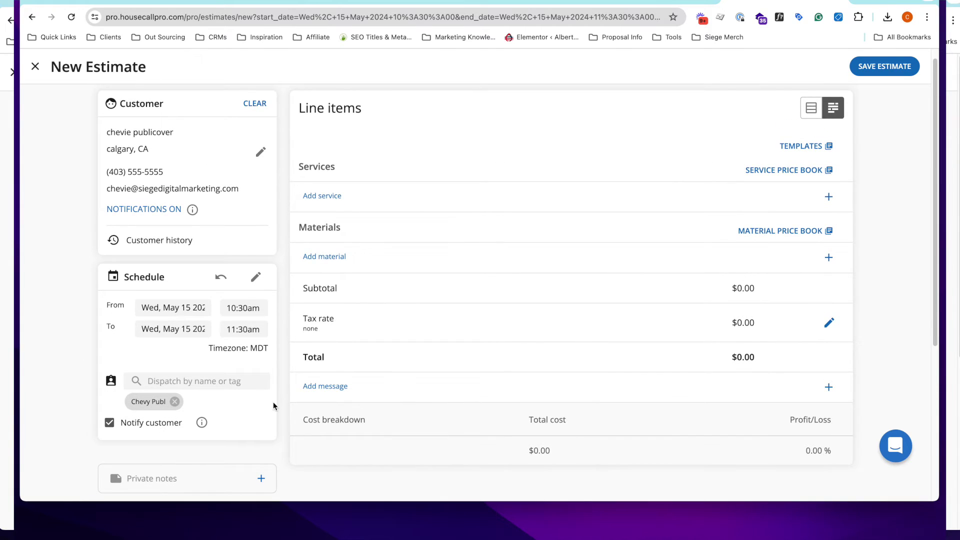
scroll(273, 403, "down", 6)
- Add the private note 'custom new ac' to the estimate
left_click(212, 317)
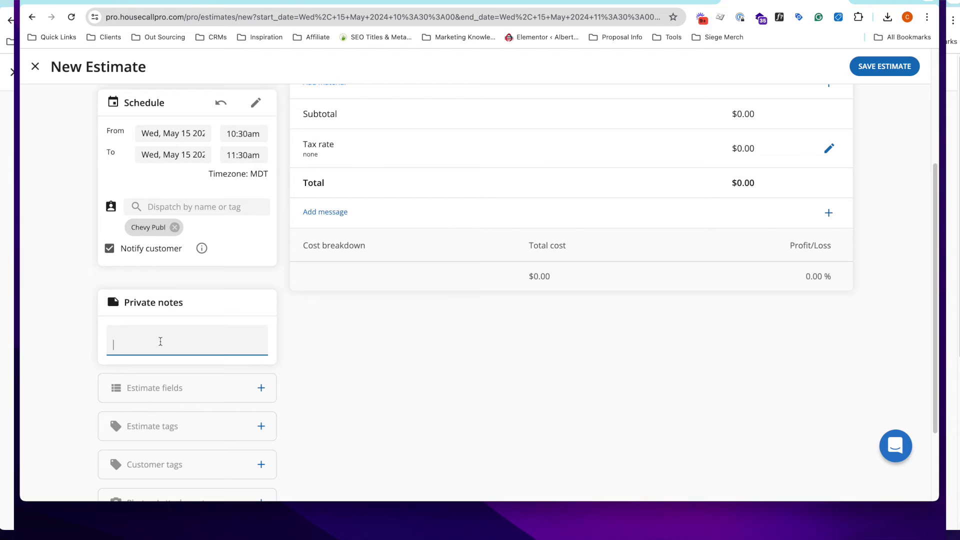
type("customer looking for a quote on a")
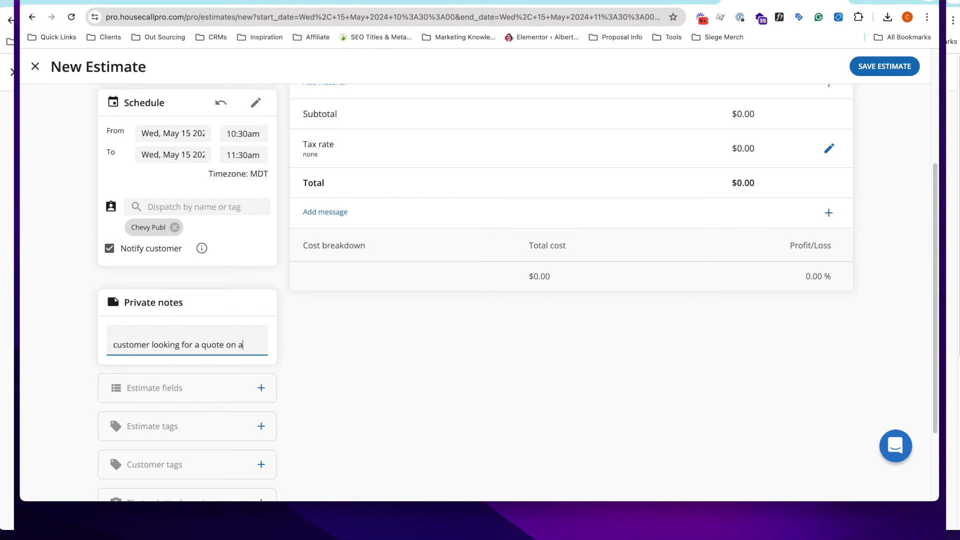
type(" new ac")
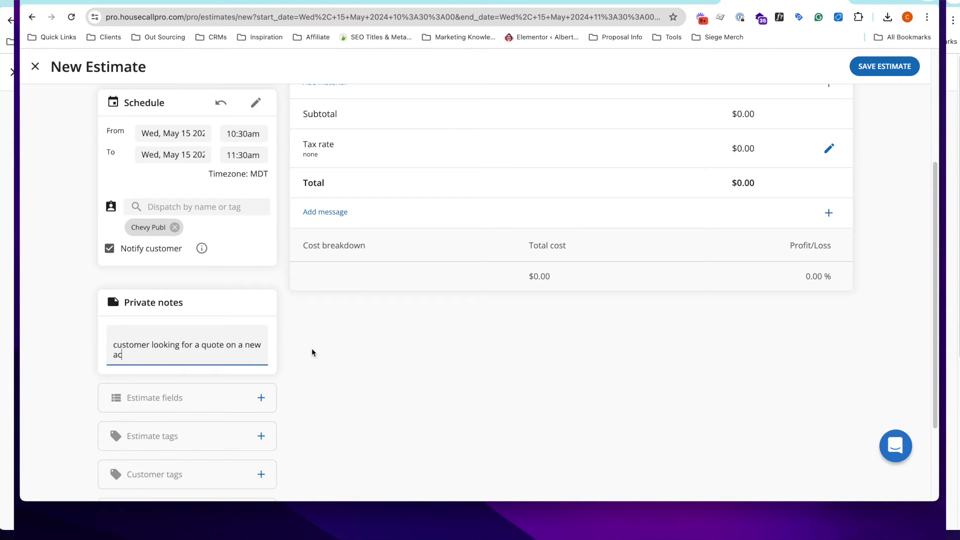
scroll(280, 363, "down", 1)
- Expand Estimate fields and review the Job type and Business unit choices without selecting any
left_click(192, 389)
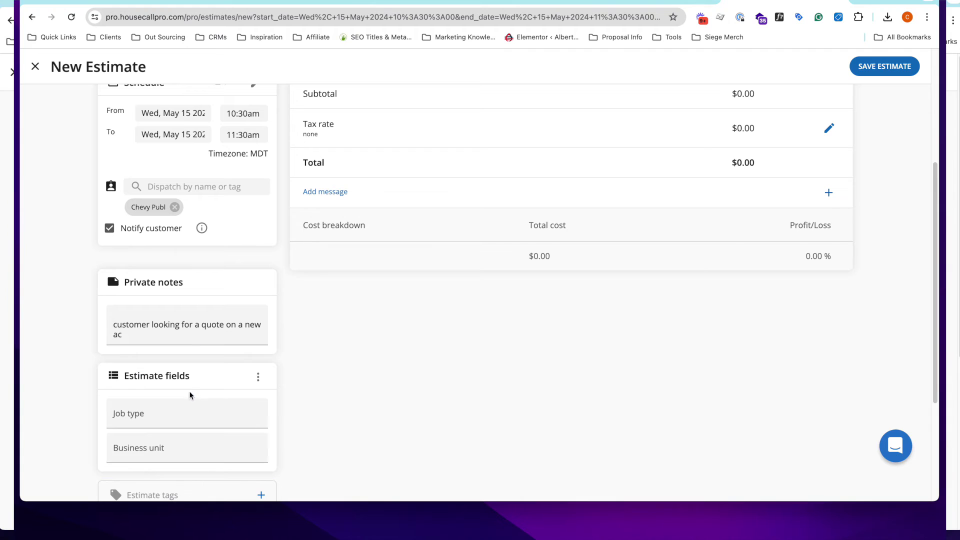
left_click(154, 413)
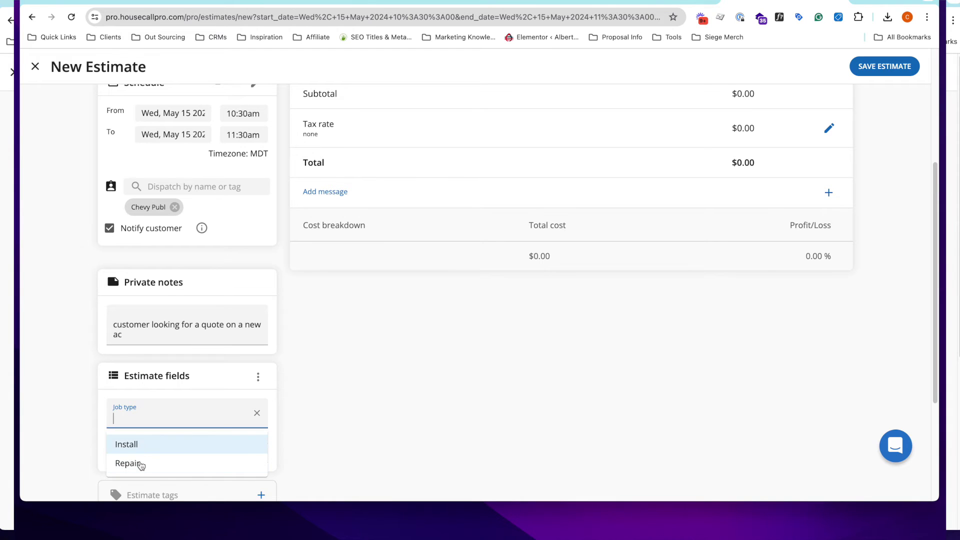
left_click(317, 415)
scroll(296, 411, "down", 2)
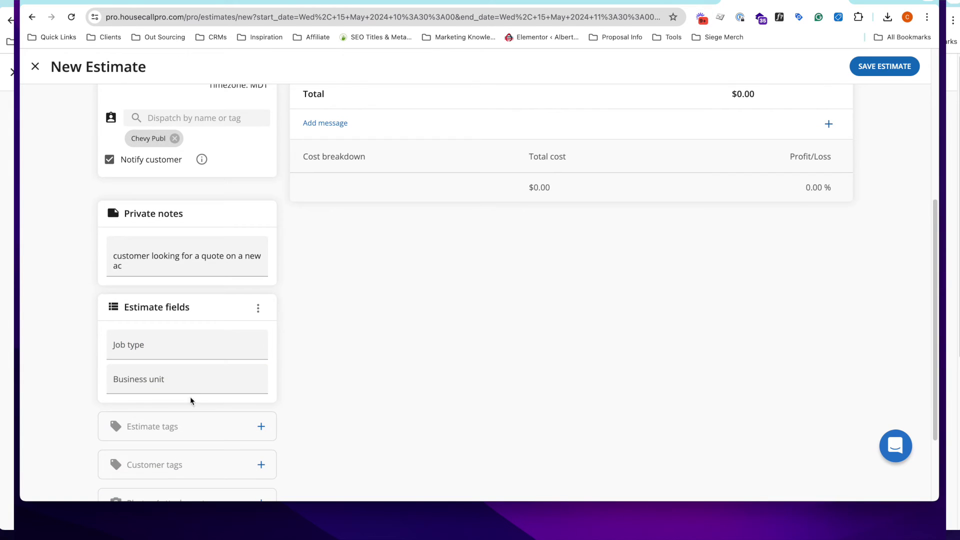
left_click(163, 380)
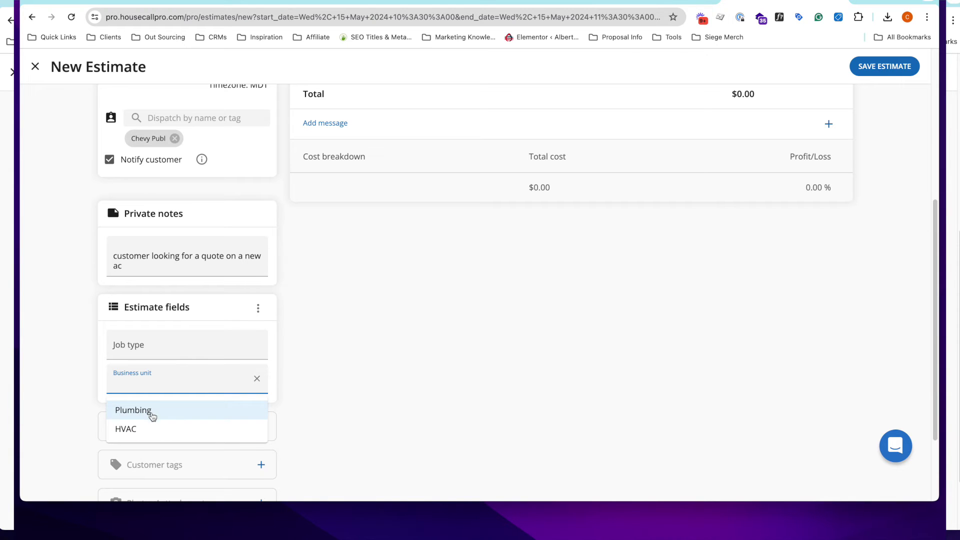
left_click(320, 421)
scroll(296, 403, "down", 1)
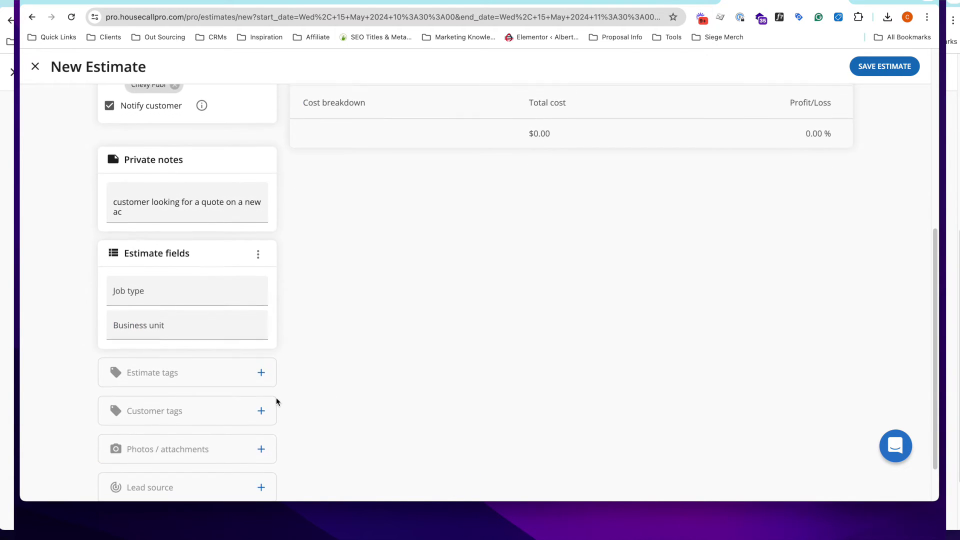
scroll(276, 397, "down", 1)
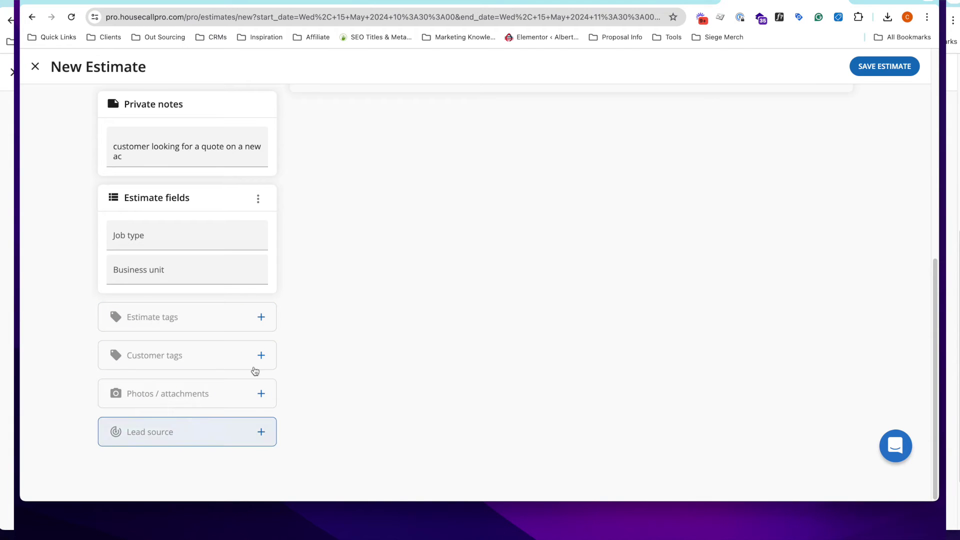
scroll(407, 327, "up", 5)
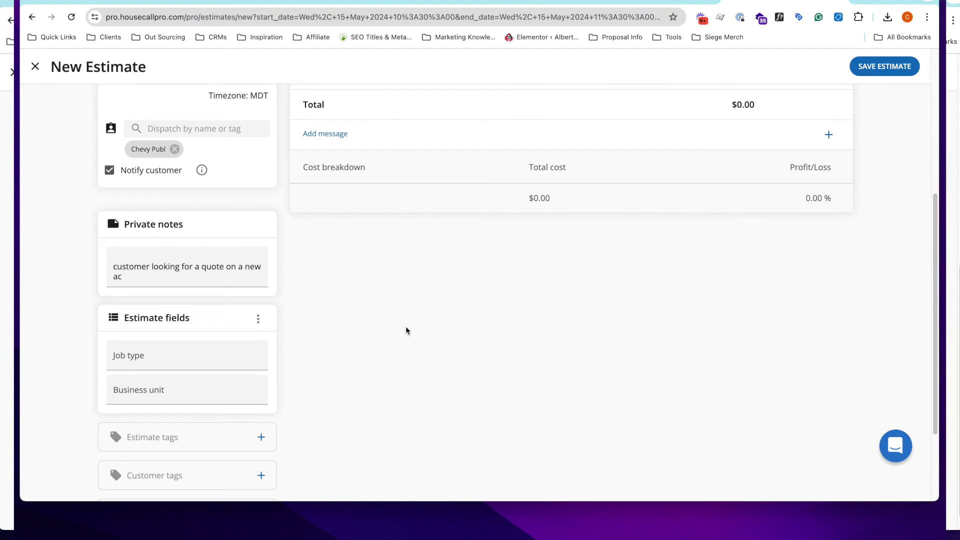
scroll(406, 332, "up", 4)
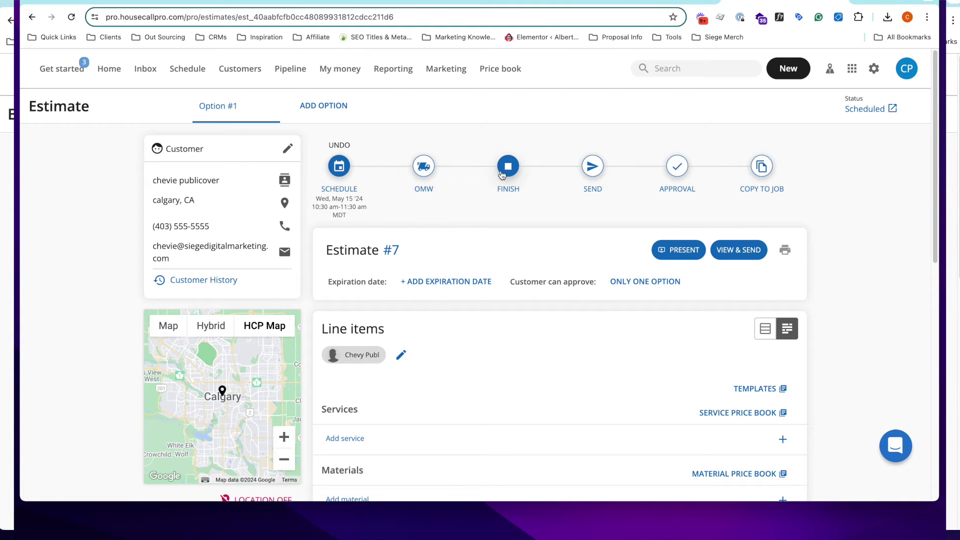
scroll(406, 395, "down", 2)
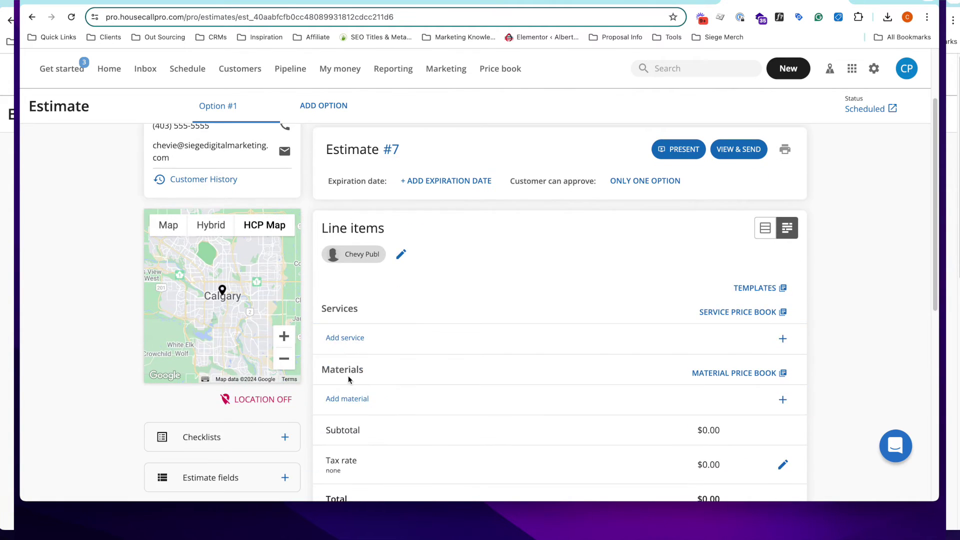
scroll(450, 319, "up", 2)
scroll(574, 389, "up", 1)
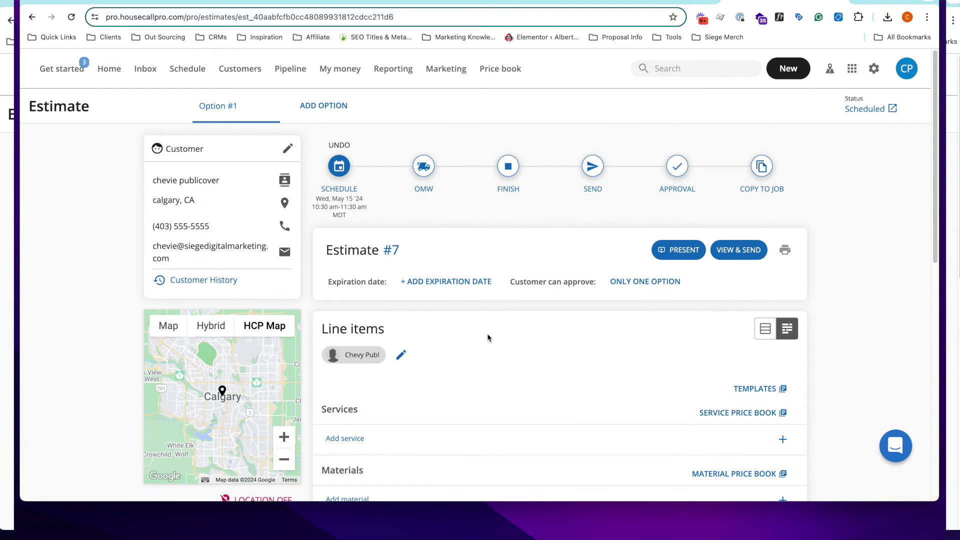
scroll(345, 429, "down", 1)
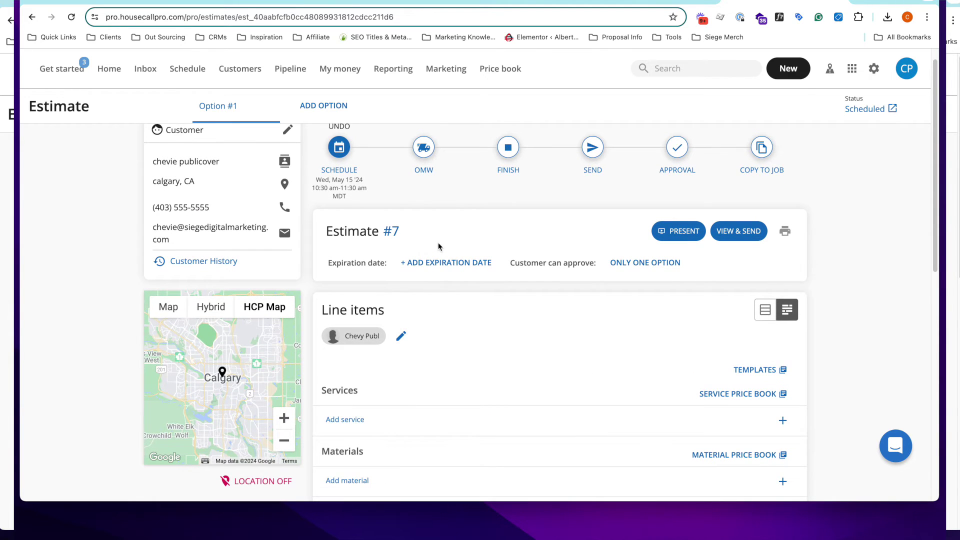
scroll(454, 292, "down", 1)
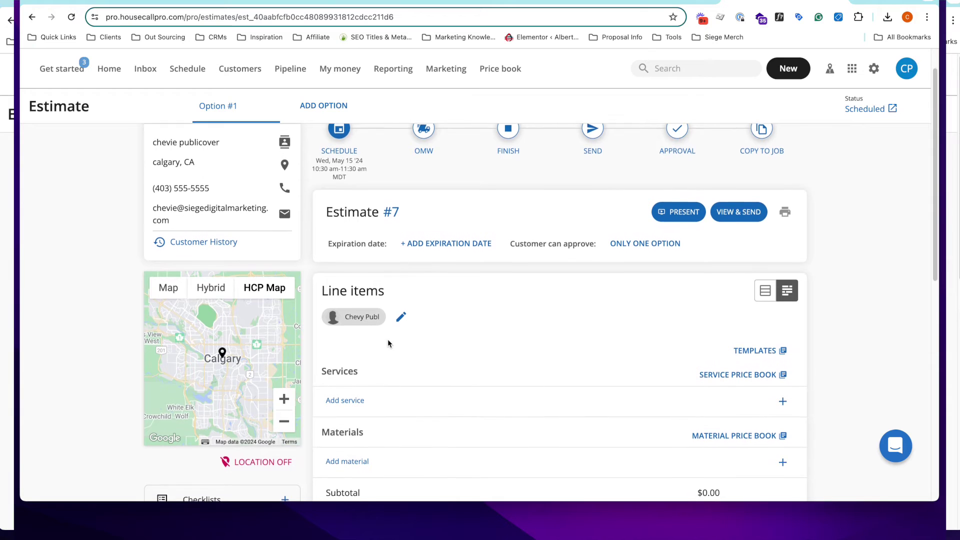
scroll(363, 395, "down", 1)
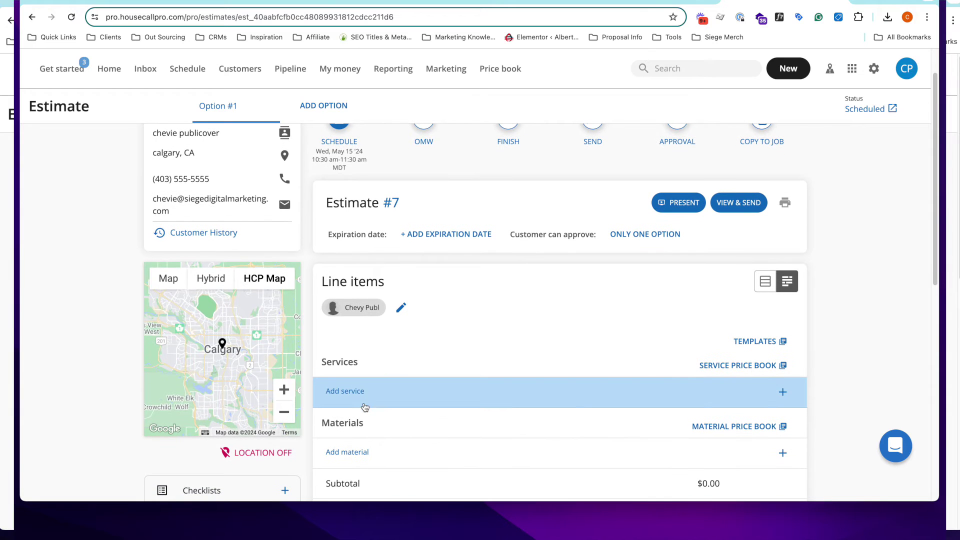
left_click(376, 381)
- Add the $1,000 Gutters - Gutter installation service line and open the View & send preview
scroll(400, 350, "down", 2)
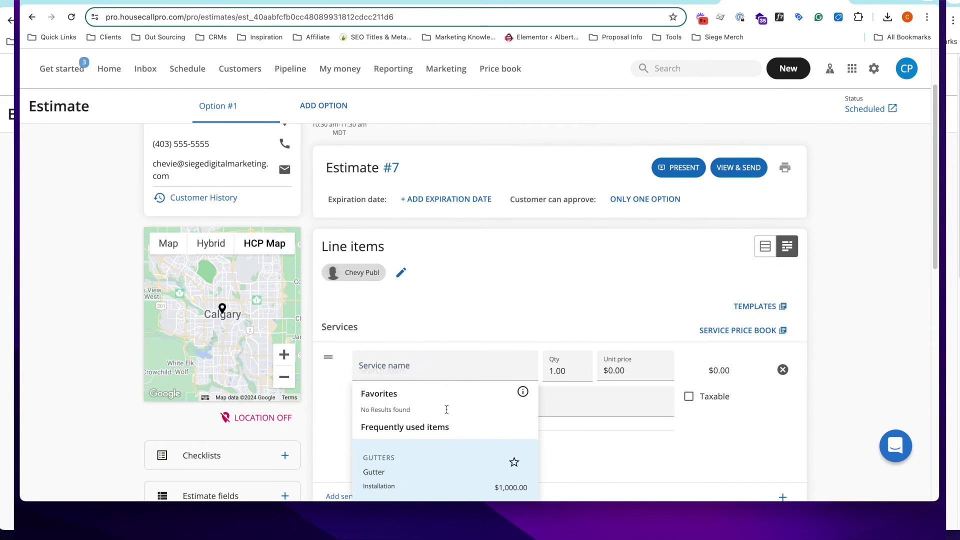
left_click(444, 470)
scroll(510, 324, "down", 4)
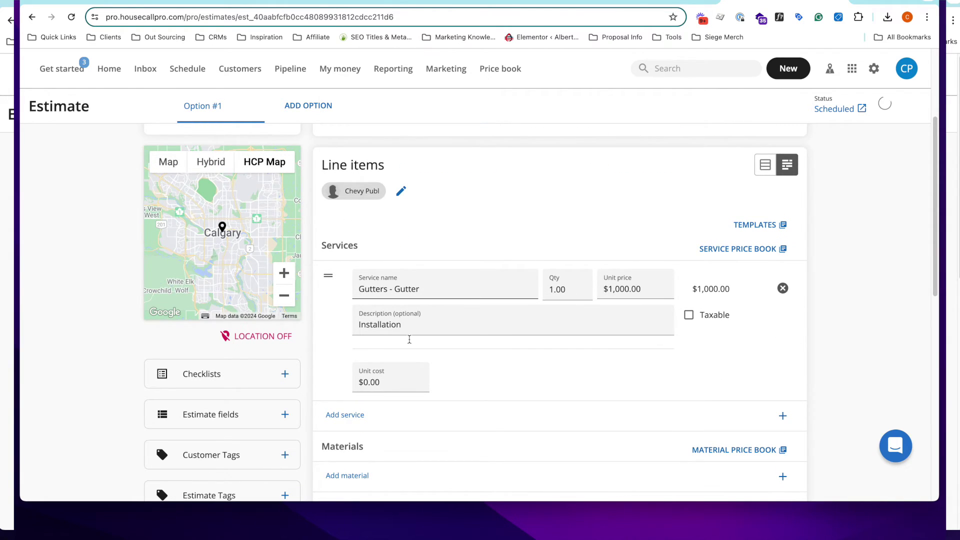
scroll(425, 334, "up", 4)
scroll(497, 385, "down", 1)
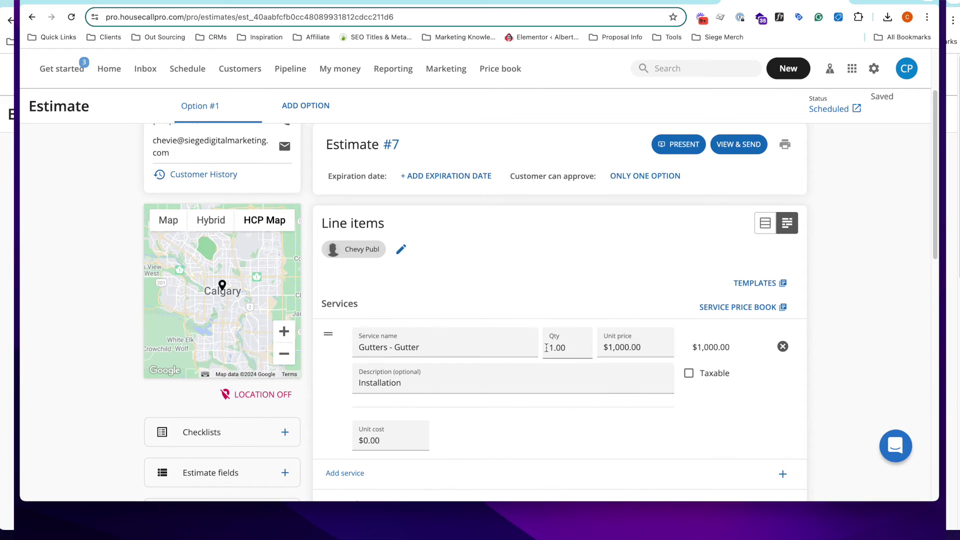
scroll(536, 333, "up", 5)
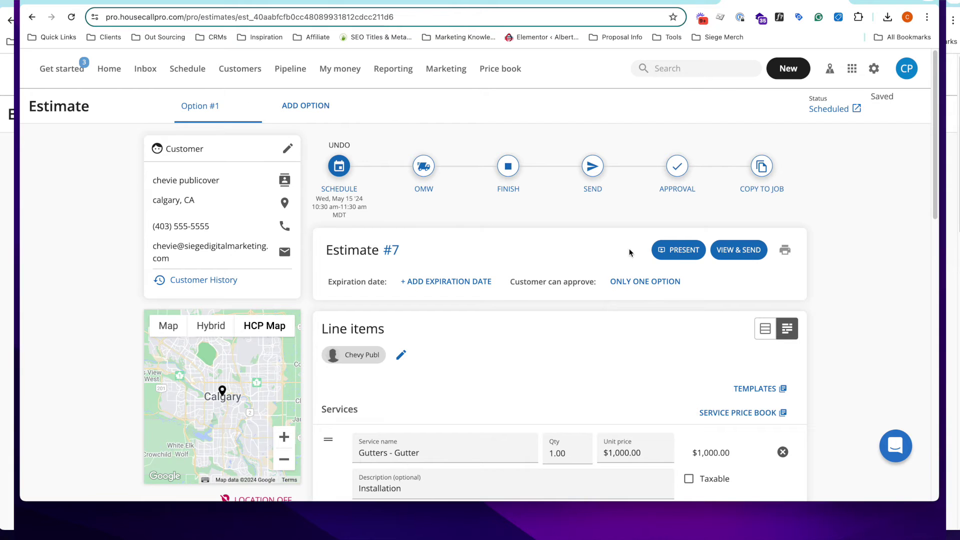
left_click(720, 255)
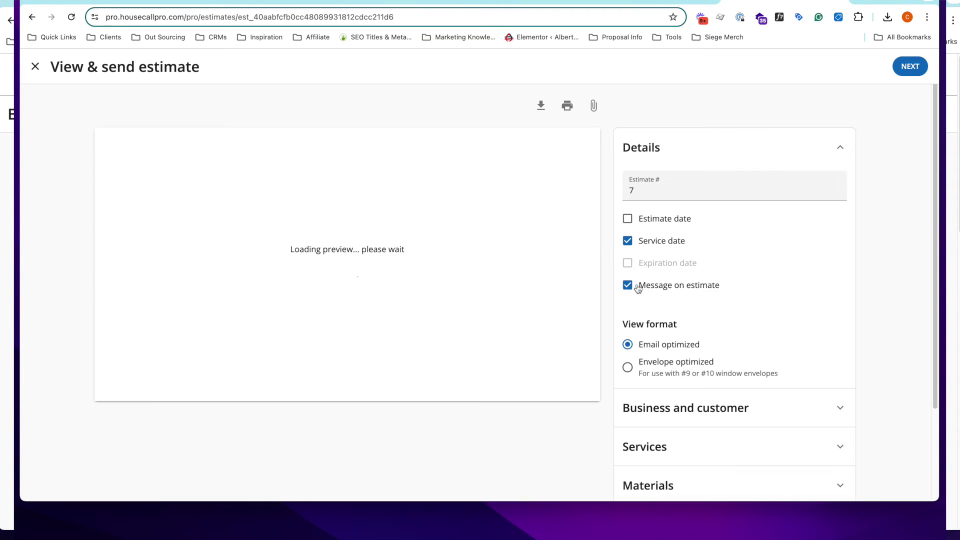
- Scroll through the send preview to check the $1,000.00 gutter installation total
scroll(385, 322, "down", 3)
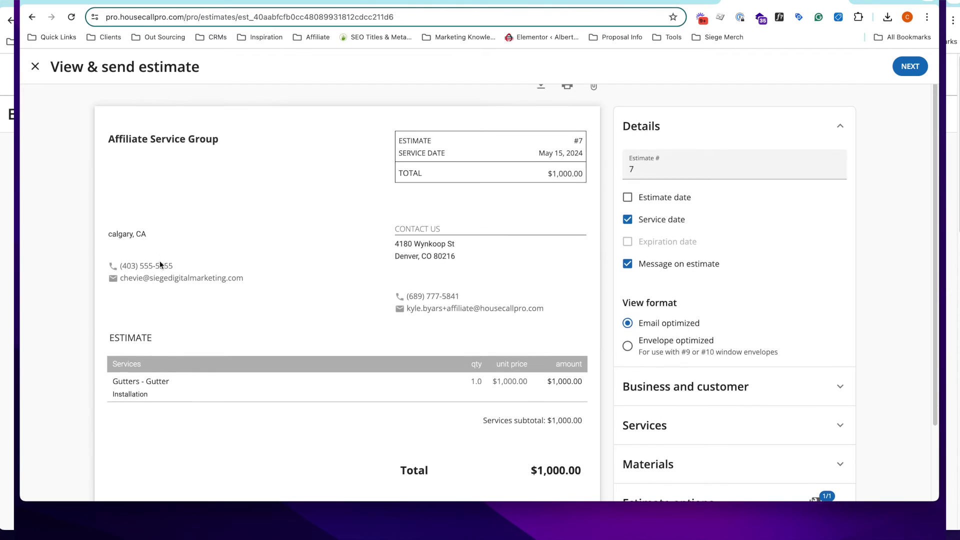
scroll(426, 364, "up", 3)
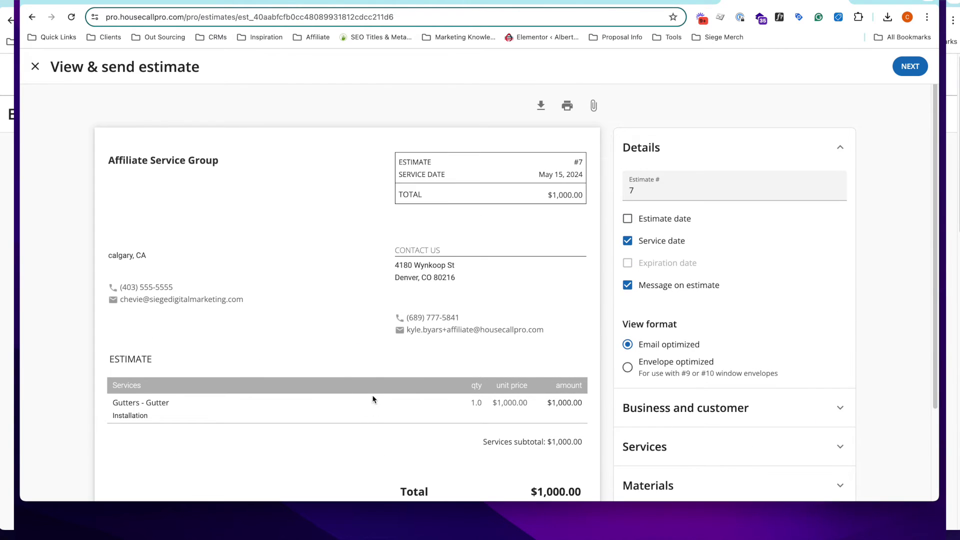
scroll(371, 394, "down", 1)
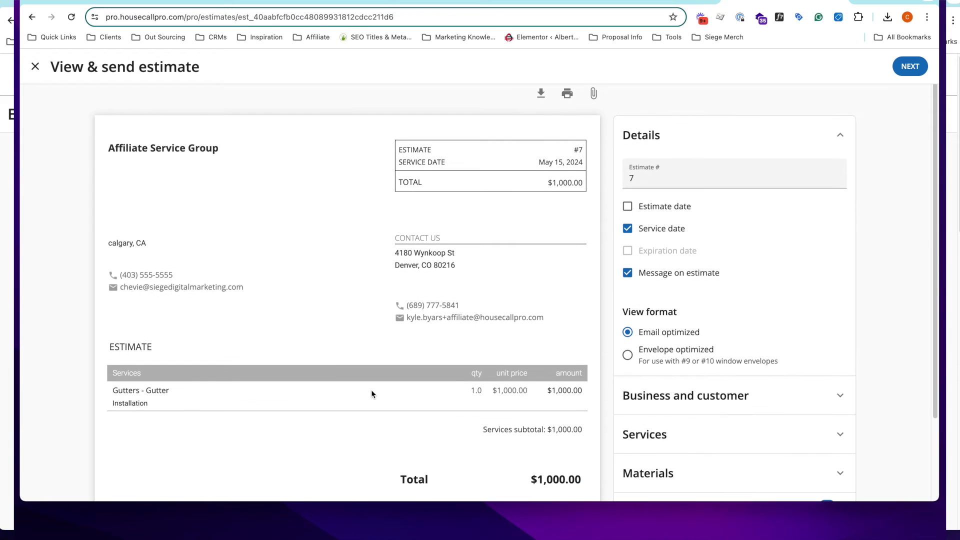
scroll(458, 266, "down", 1)
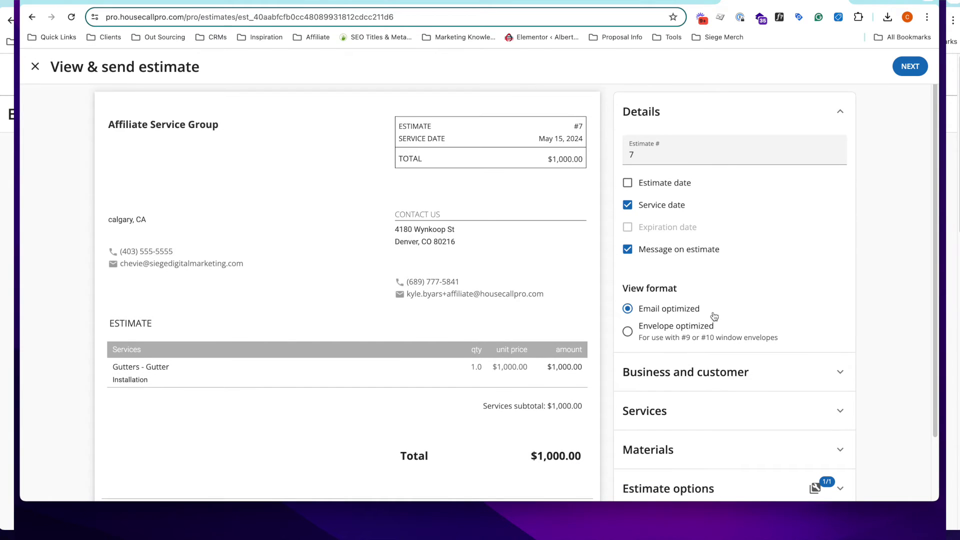
scroll(484, 249, "down", 2)
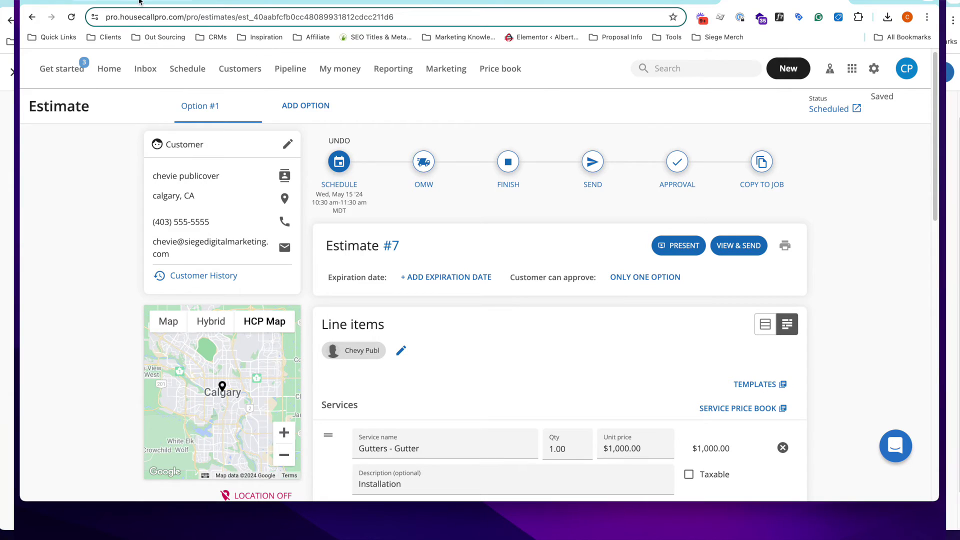
- In Gmail, open the Approve Estimate #2 email and read its heading and greeting
left_click(139, 2)
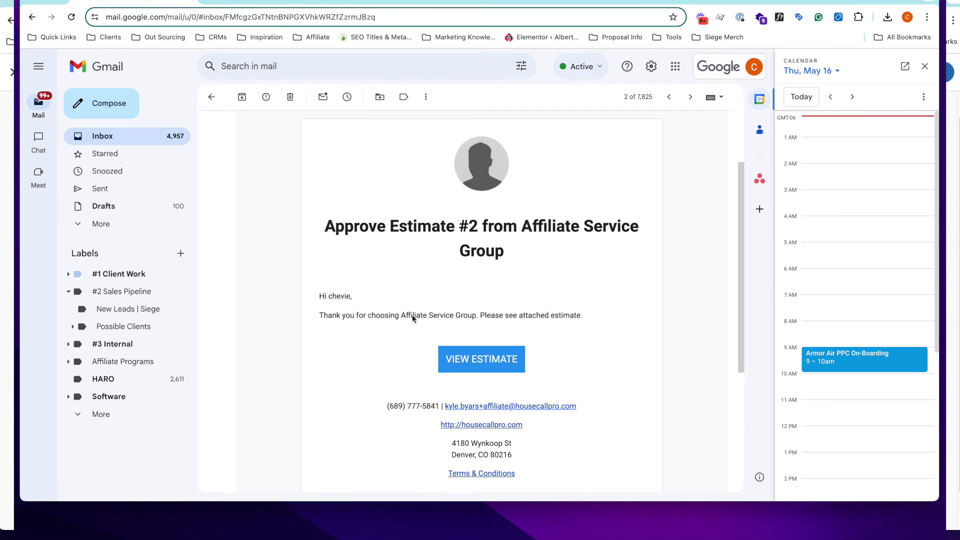
left_click_drag(334, 224, 590, 266)
left_click(525, 253)
left_click_drag(319, 296, 563, 331)
left_click(563, 331)
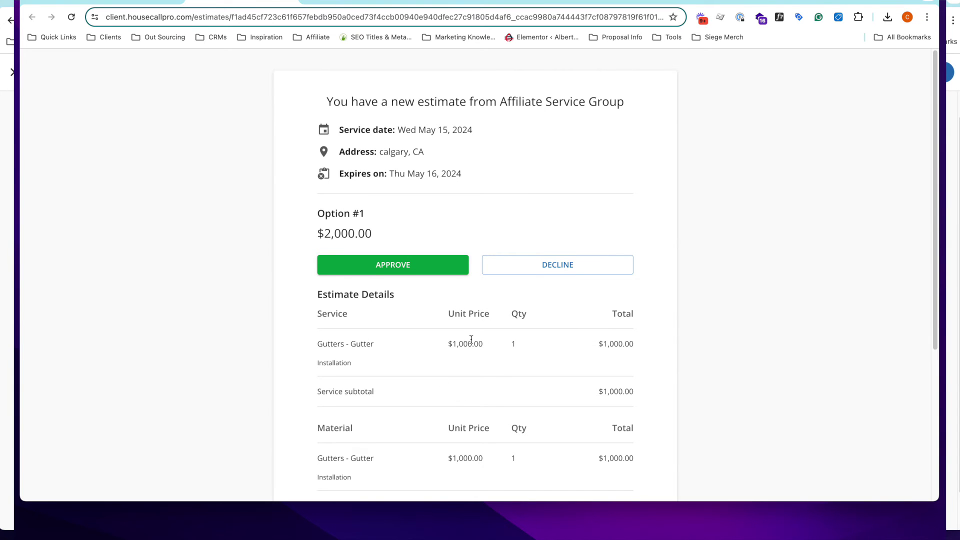
- Scroll the client's $2,000.00 estimate page, then switch back to the Estimate #7 editor with Ctrl+Tab
scroll(467, 343, "down", 3)
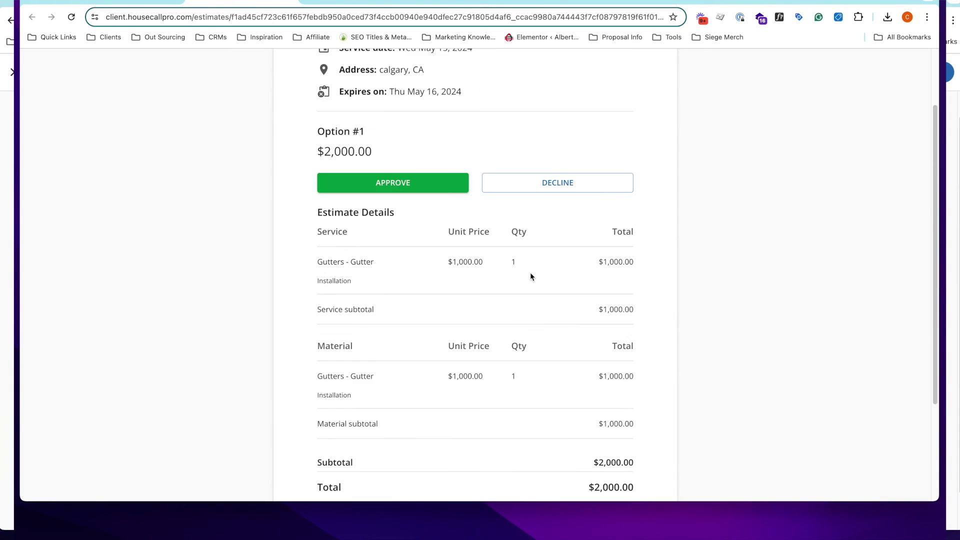
scroll(499, 196, "up", 2)
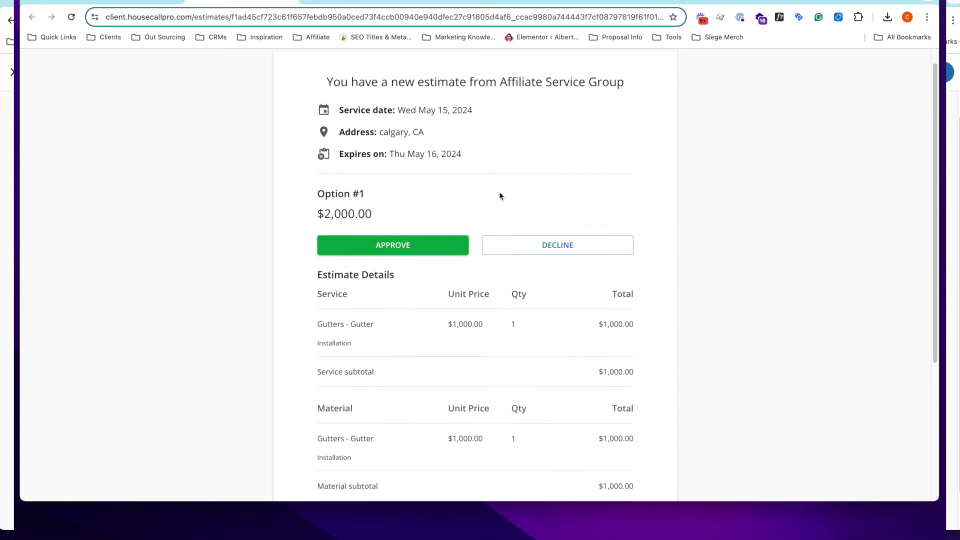
scroll(500, 196, "up", 1)
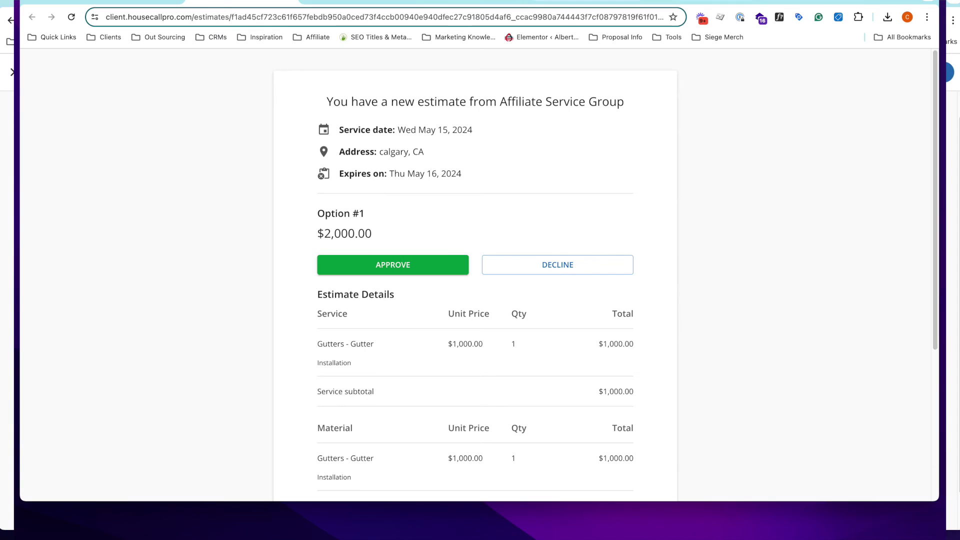
key("ctrl+Tab")
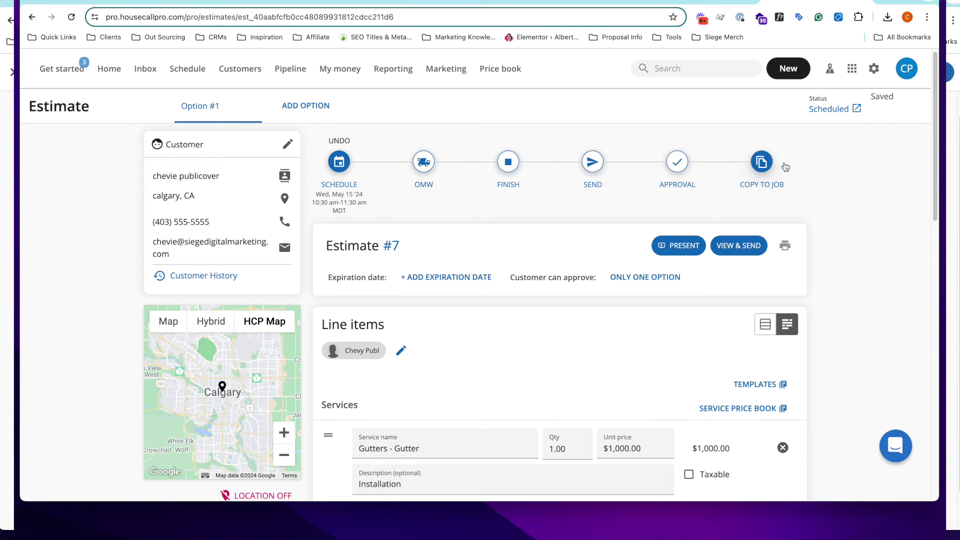
scroll(717, 190, "down", 1)
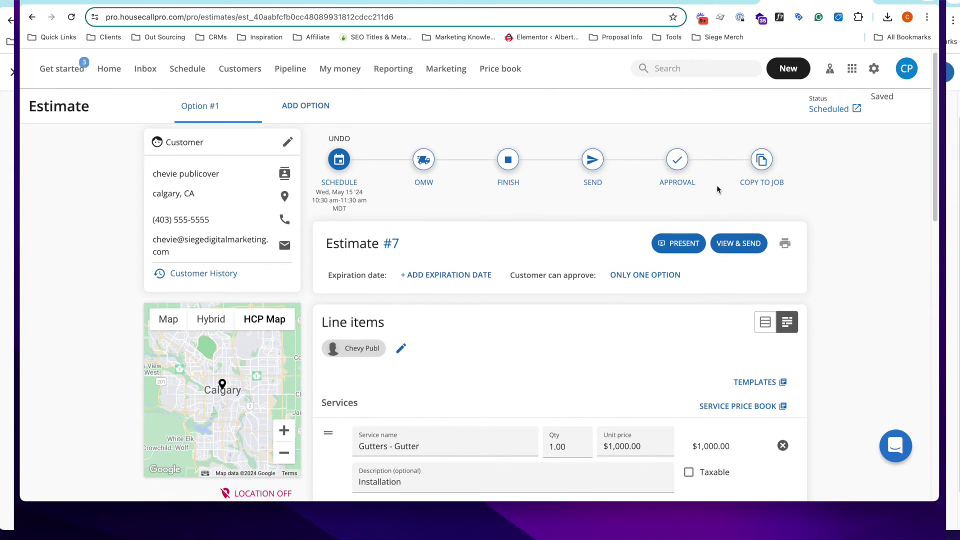
scroll(717, 189, "up", 1)
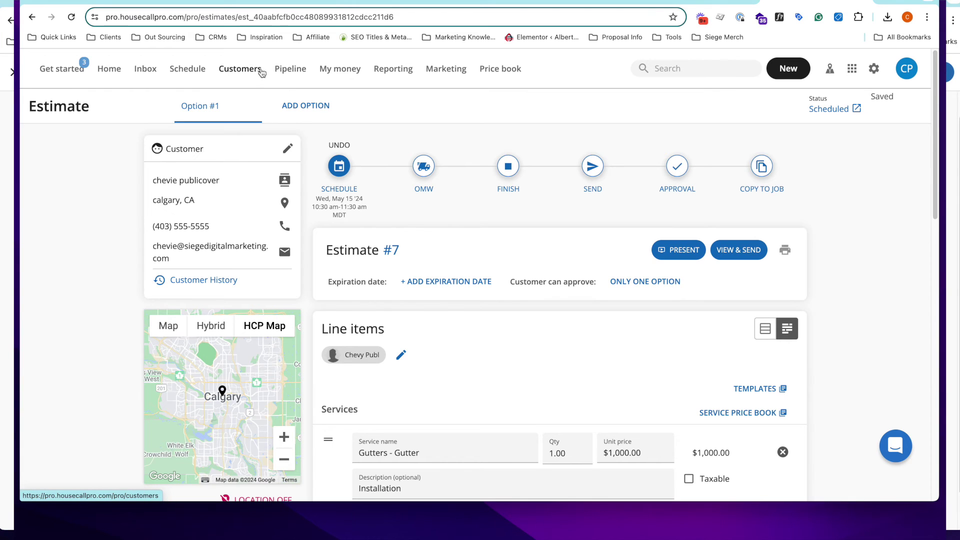
left_click(338, 71)
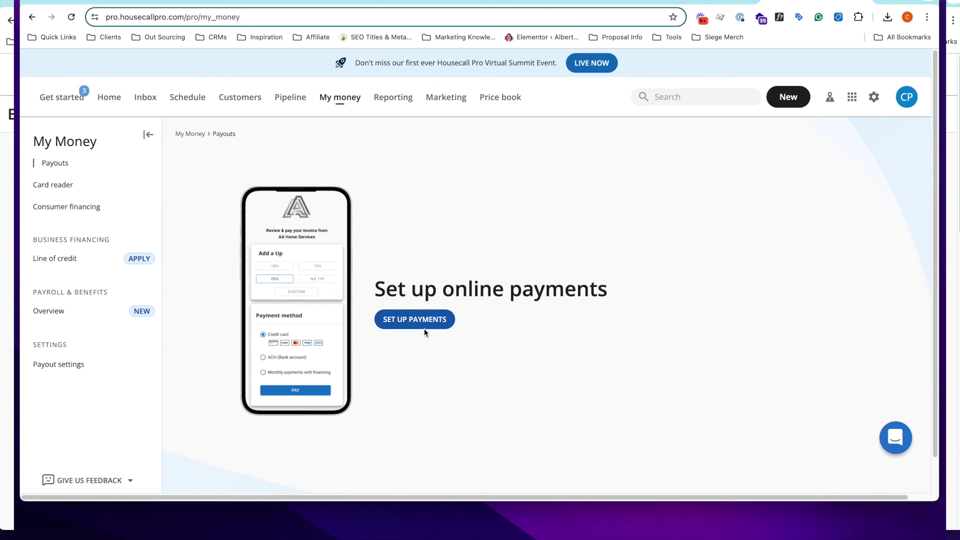
- Review the Card Reader product details in My Money, then close them to return to Payouts
scroll(420, 320, "down", 1)
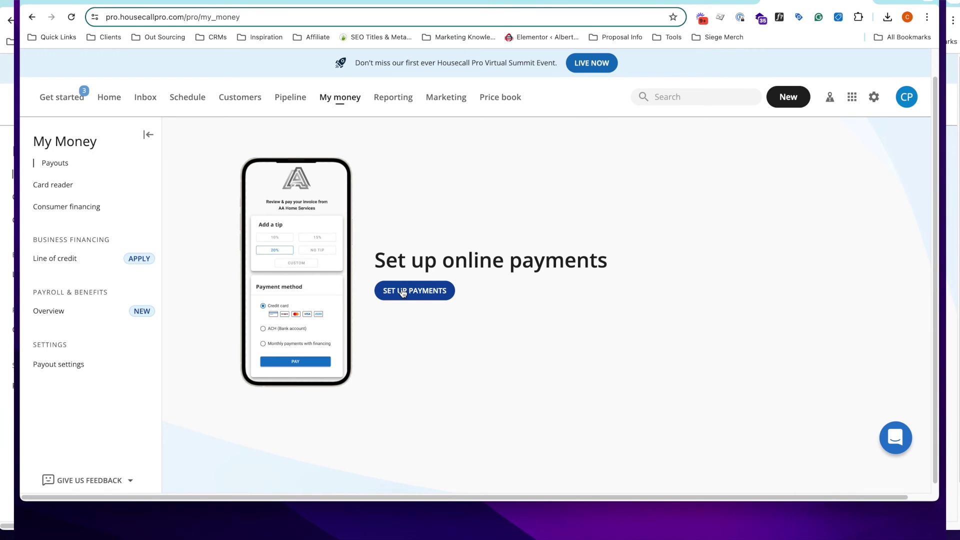
left_click(66, 187)
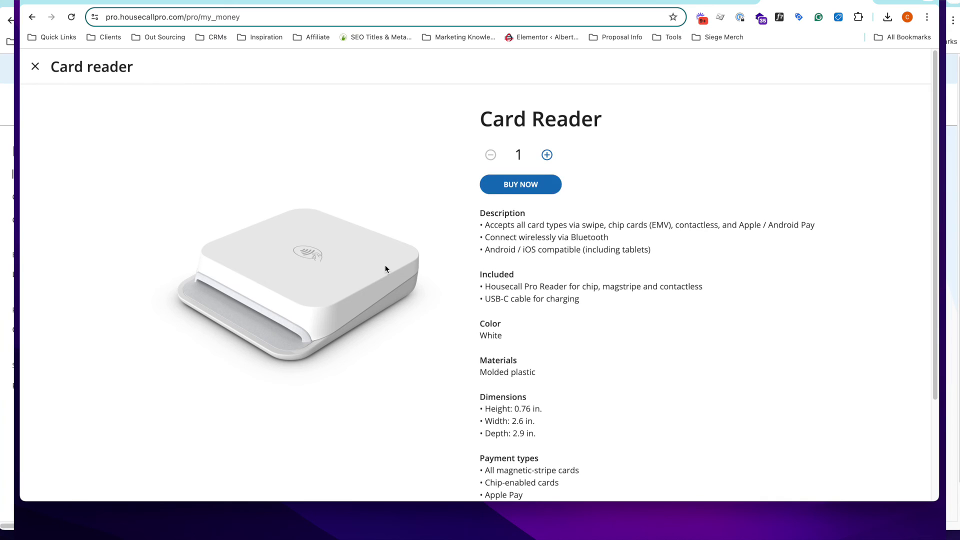
scroll(385, 269, "down", 3)
scroll(518, 310, "up", 3)
scroll(317, 241, "down", 1)
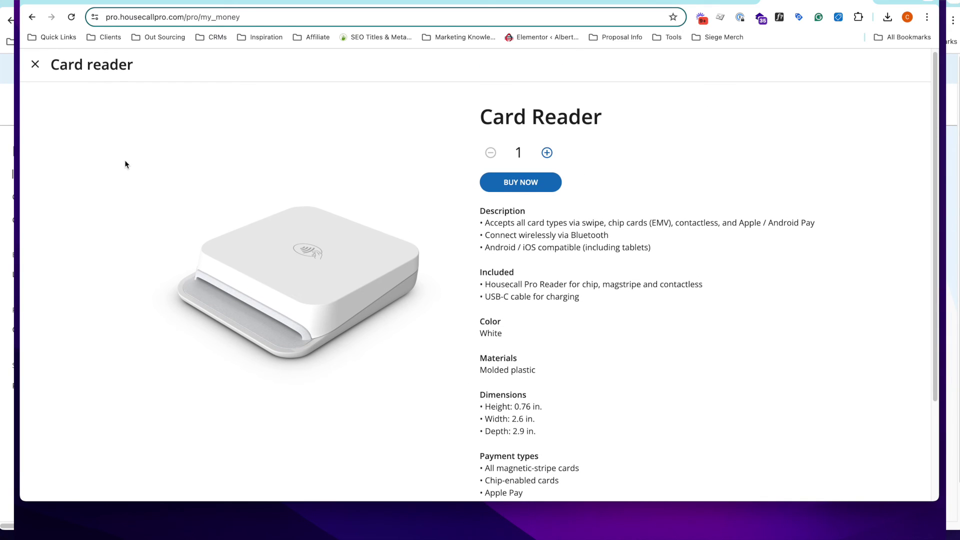
left_click(35, 64)
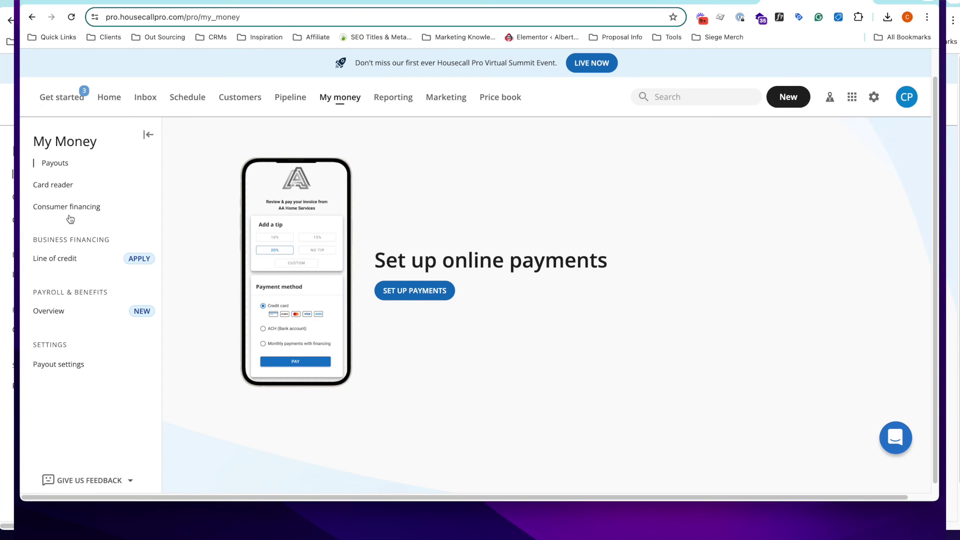
- Open the Consumer financing page and read down through its financing offer
left_click(67, 208)
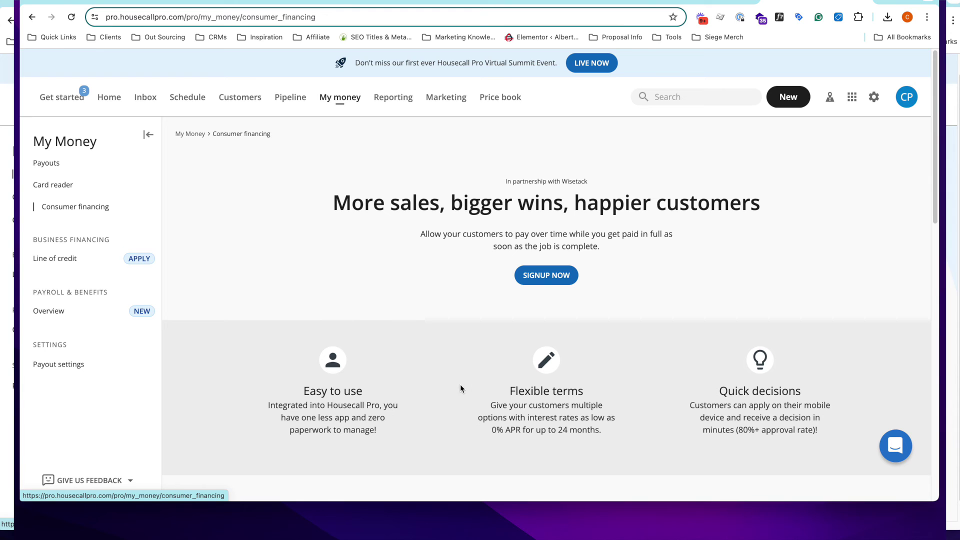
scroll(647, 364, "down", 7)
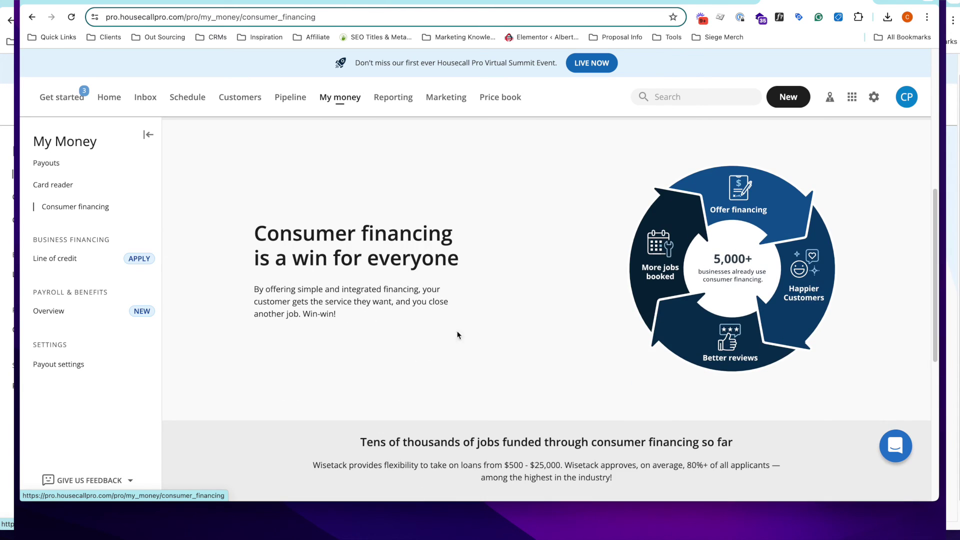
left_click_drag(257, 227, 500, 295)
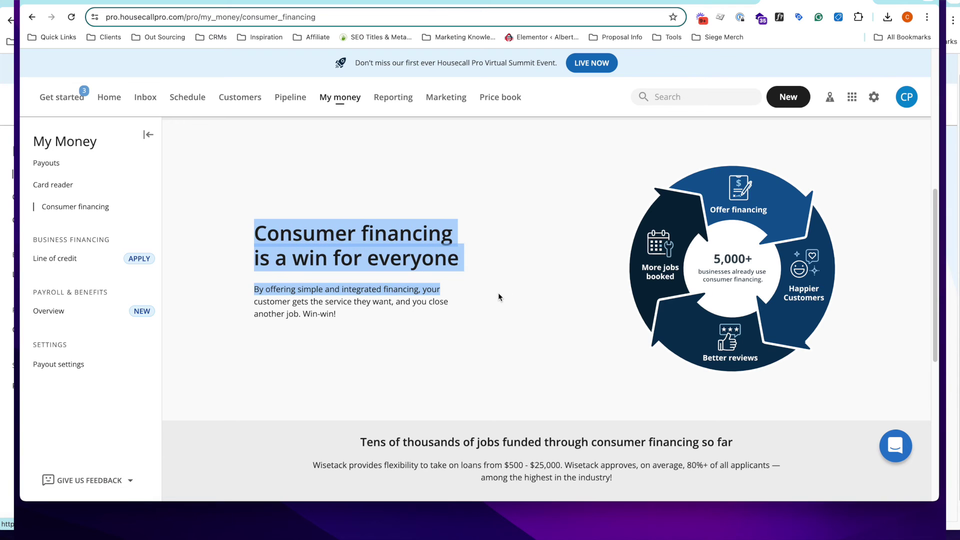
left_click(544, 343)
- Return to the top of the financing page, then go to the Payroll & benefits Overview
scroll(649, 396, "up", 3)
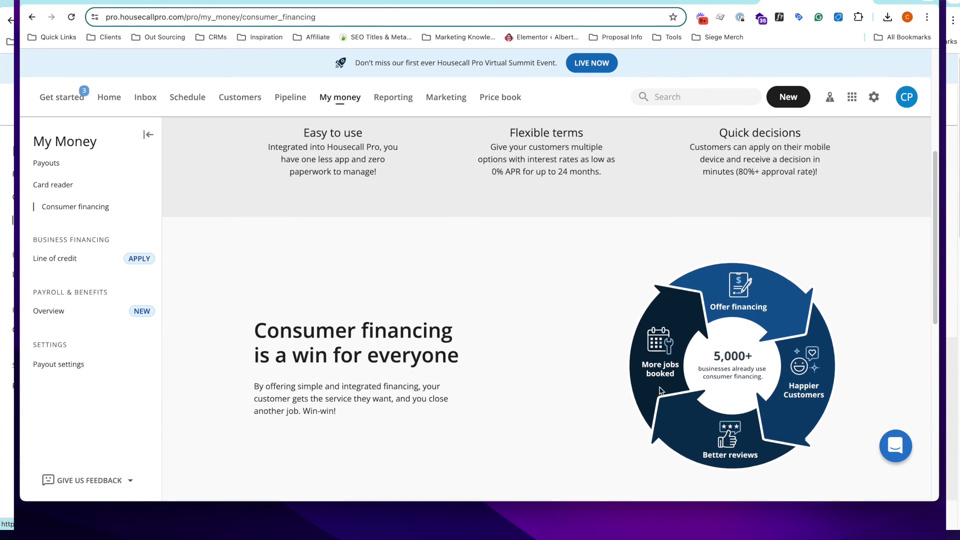
scroll(745, 412, "up", 3)
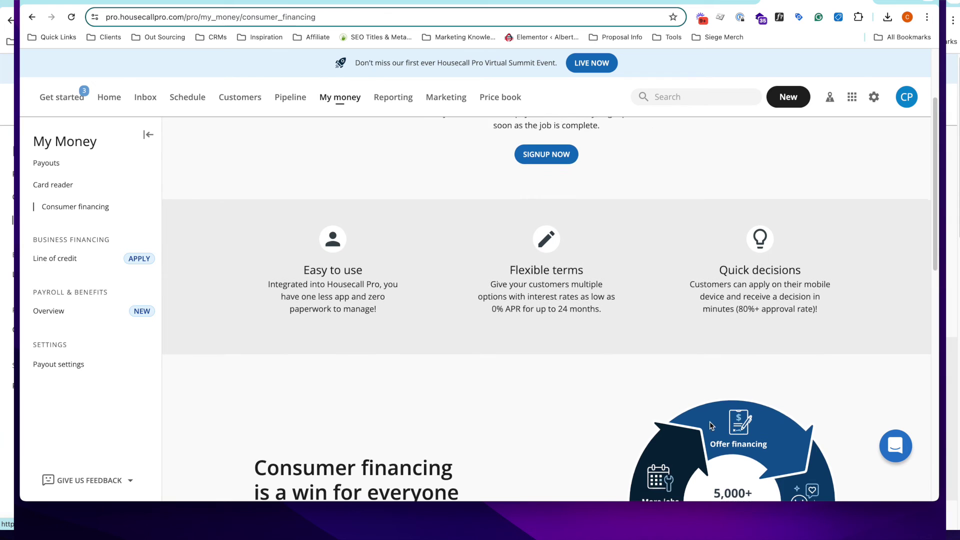
scroll(696, 416, "up", 1)
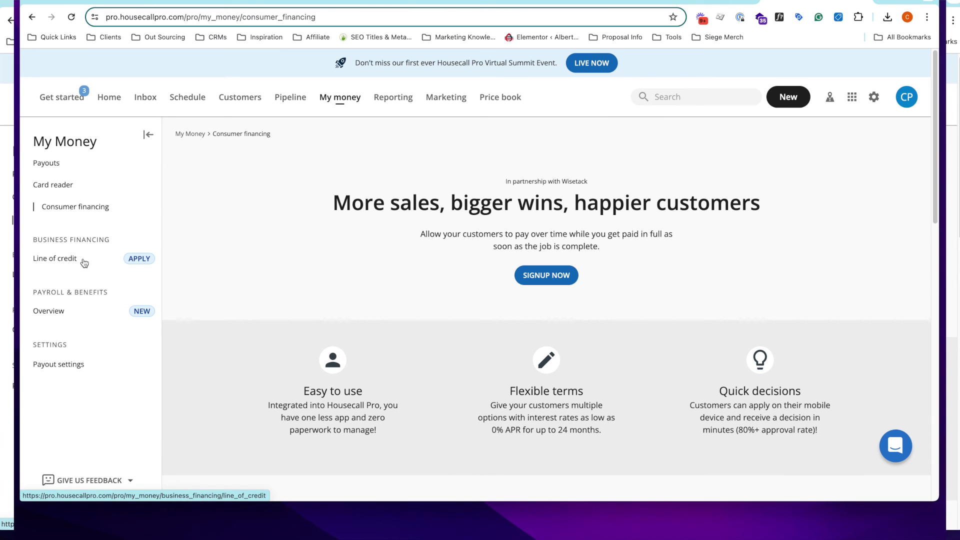
left_click(61, 313)
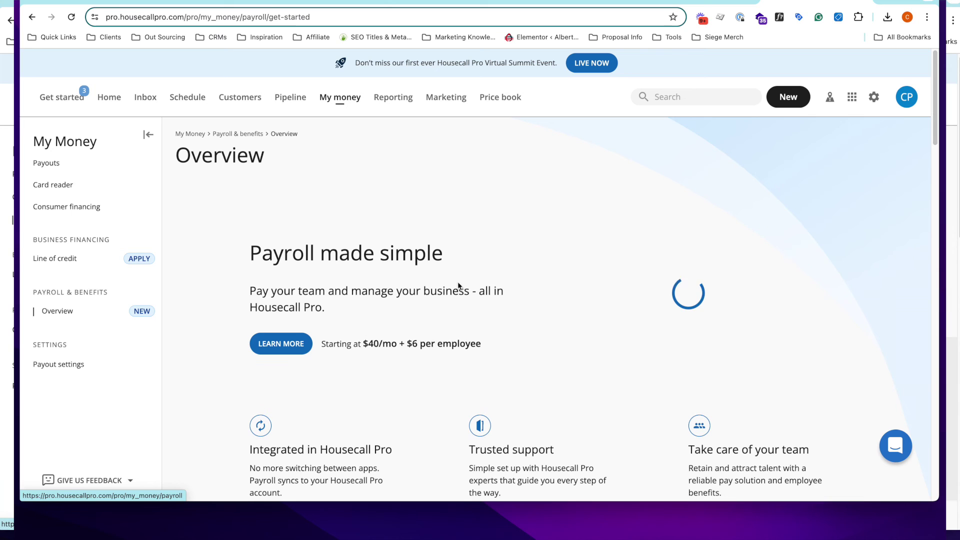
- Scroll down to the payroll plan cards and review the $40/month Payroll plan
scroll(295, 303, "down", 3)
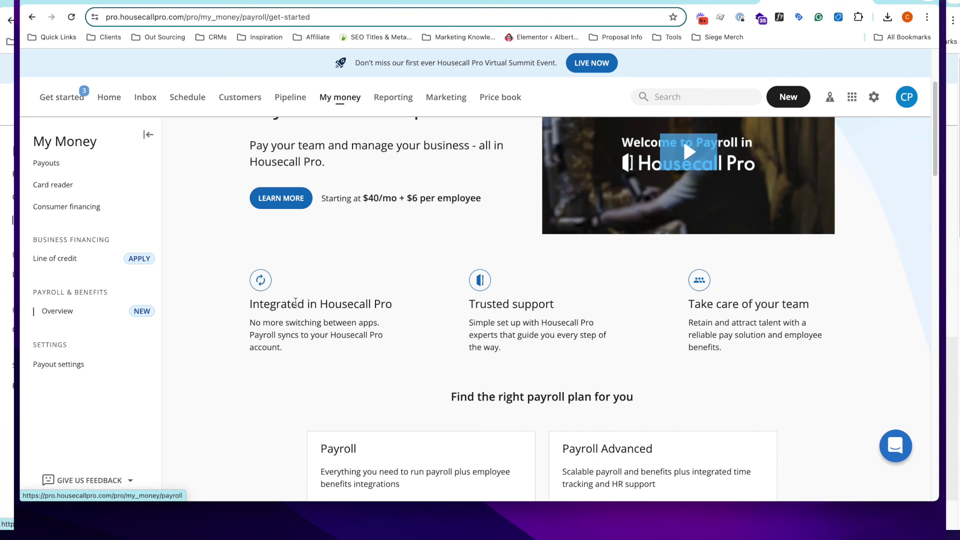
scroll(295, 302, "down", 2)
scroll(295, 302, "down", 1)
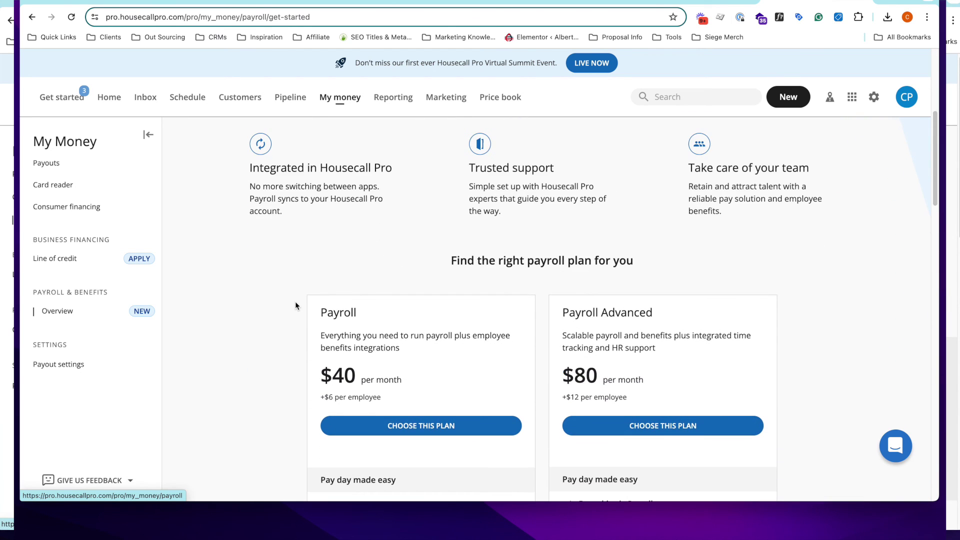
scroll(295, 301, "down", 1)
left_click_drag(318, 284, 429, 367)
left_click(431, 365)
- Compare the plan features, including QuickBooks & Accounting integration, full-service payroll and the $80 Payroll Advanced plan
scroll(430, 364, "down", 1)
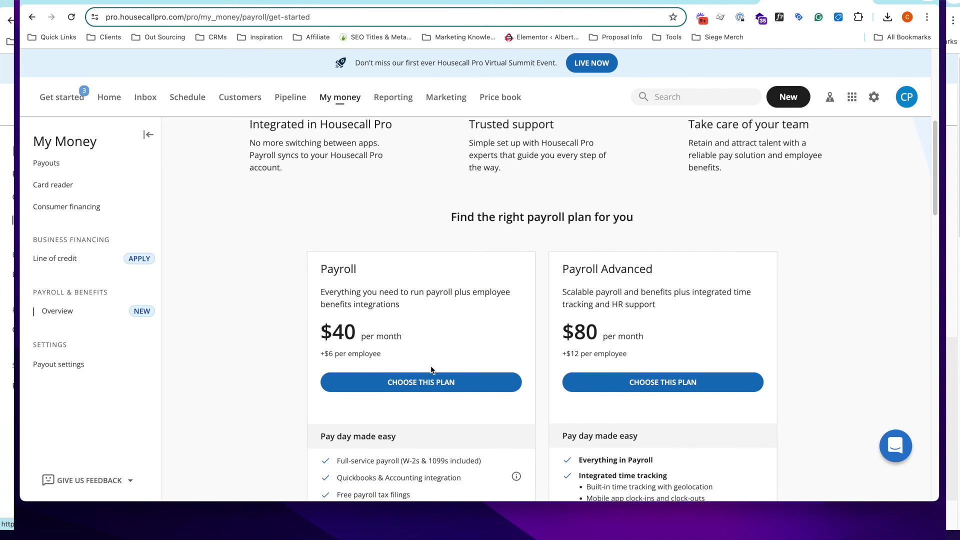
scroll(341, 312, "down", 3)
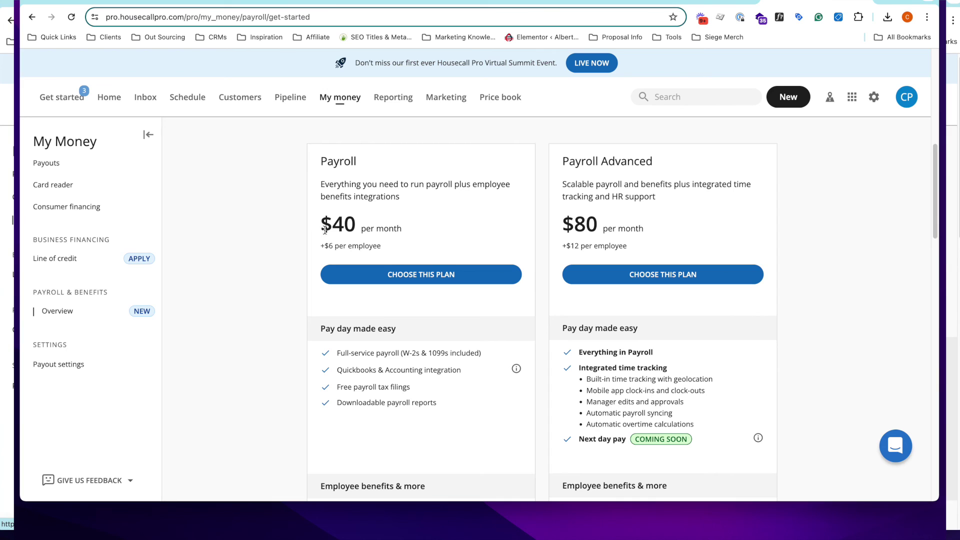
left_click_drag(336, 370, 475, 370)
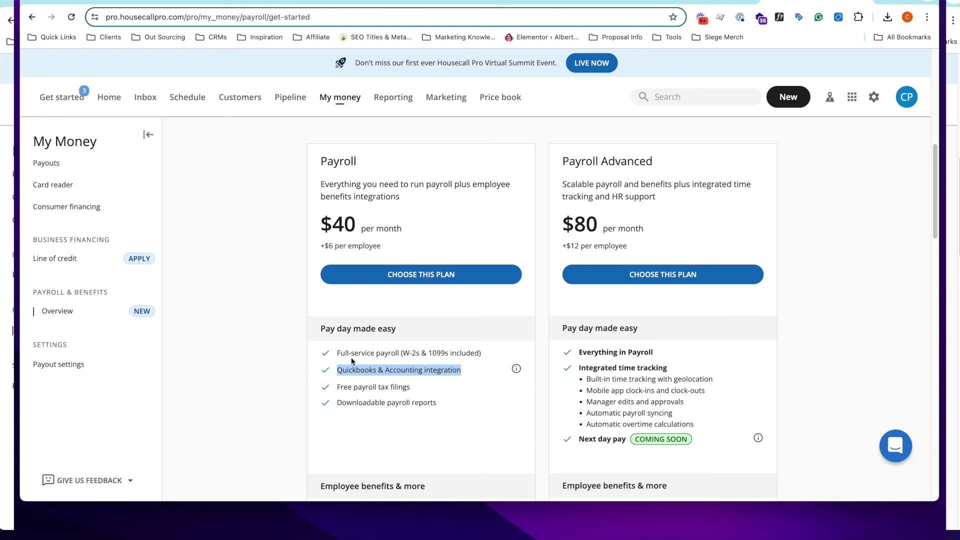
left_click_drag(337, 353, 488, 355)
left_click(488, 355)
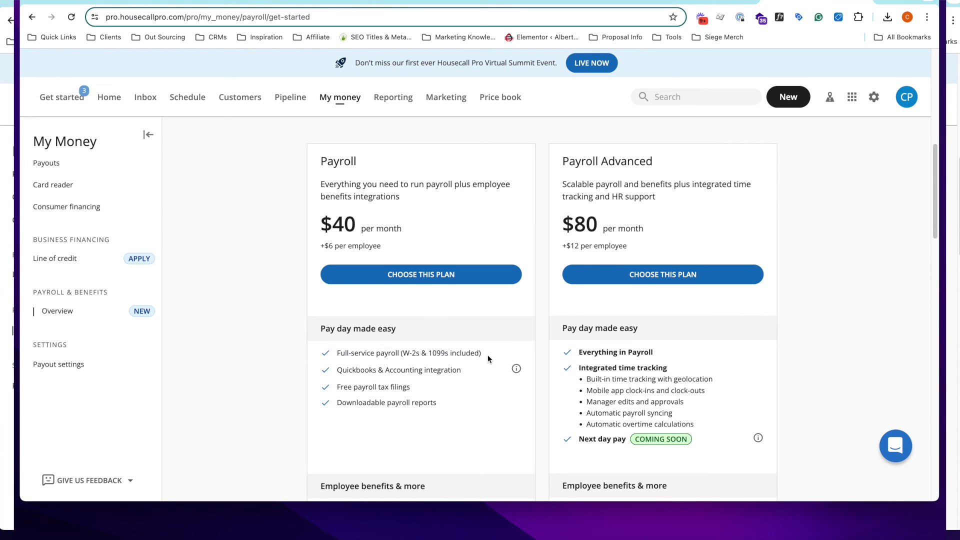
scroll(488, 355, "down", 1)
scroll(488, 358, "down", 1)
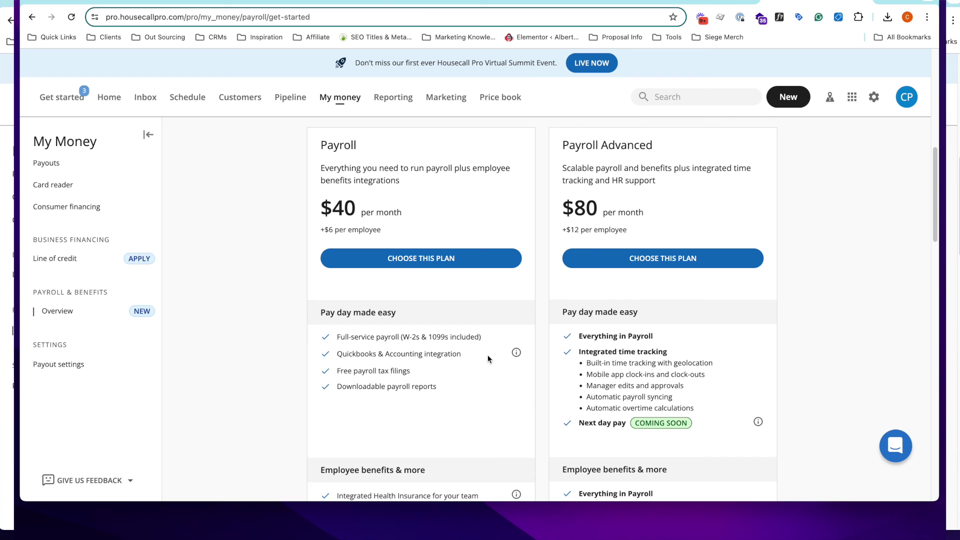
scroll(488, 358, "down", 1)
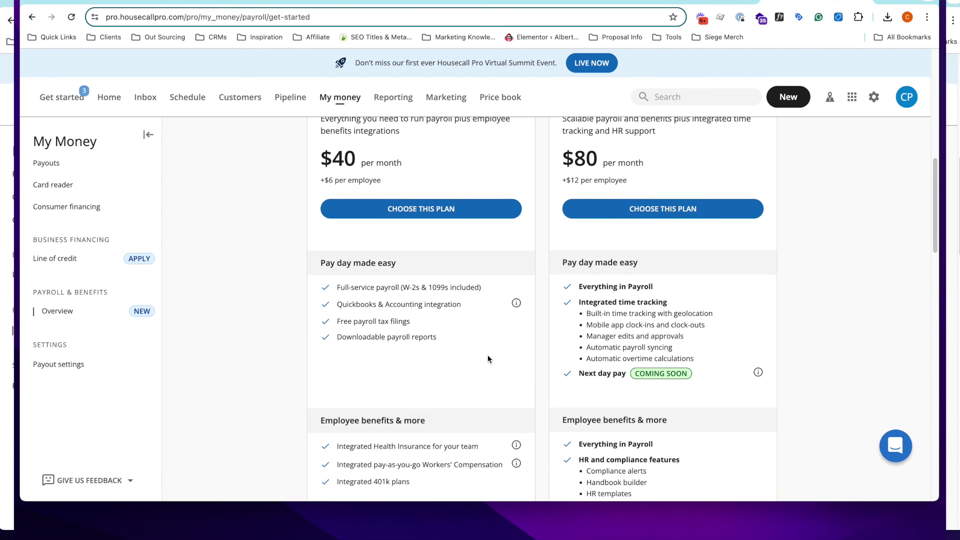
scroll(487, 359, "down", 1)
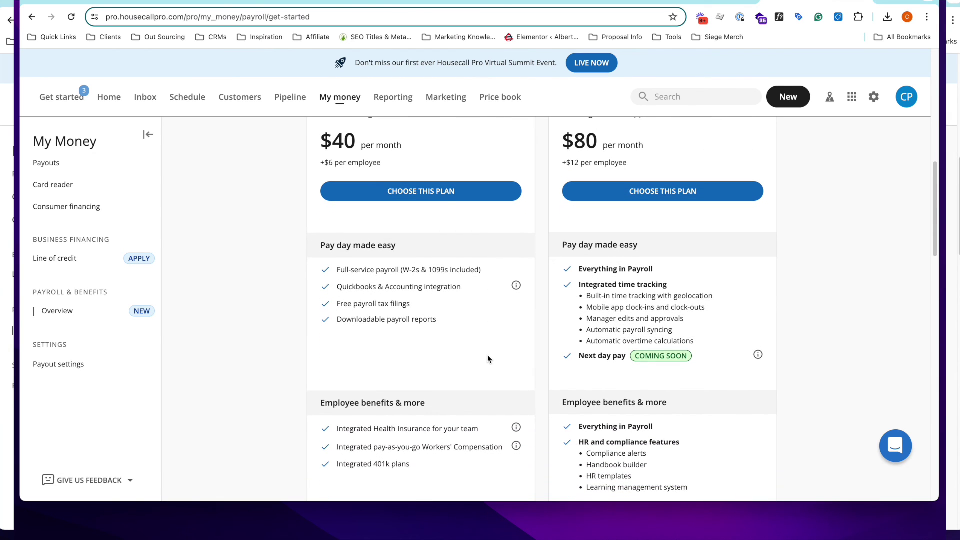